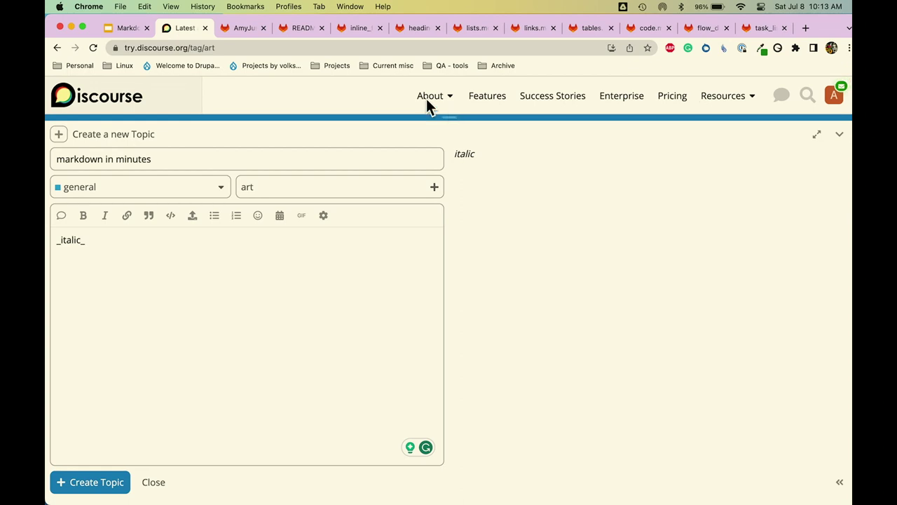
- Switch to the Markdown in Minutes project on GitLab and read through its rendered README.md
click(250, 31)
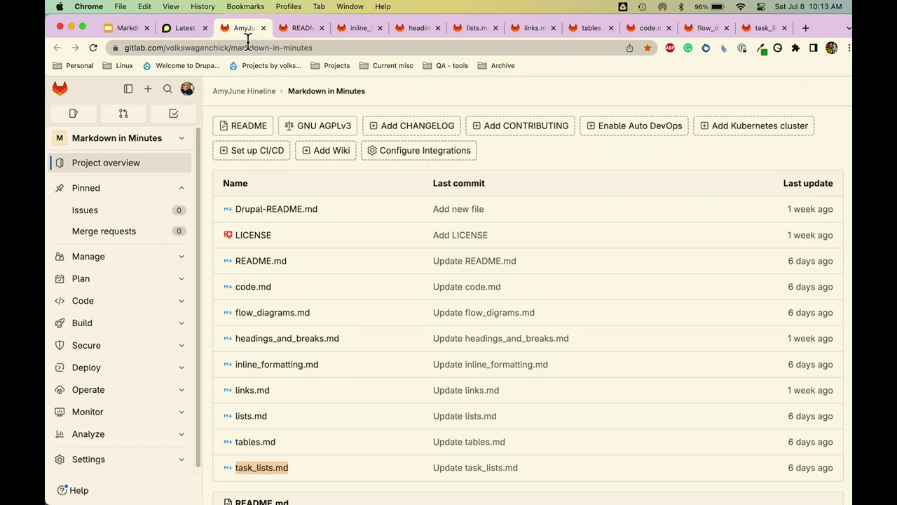
click(296, 31)
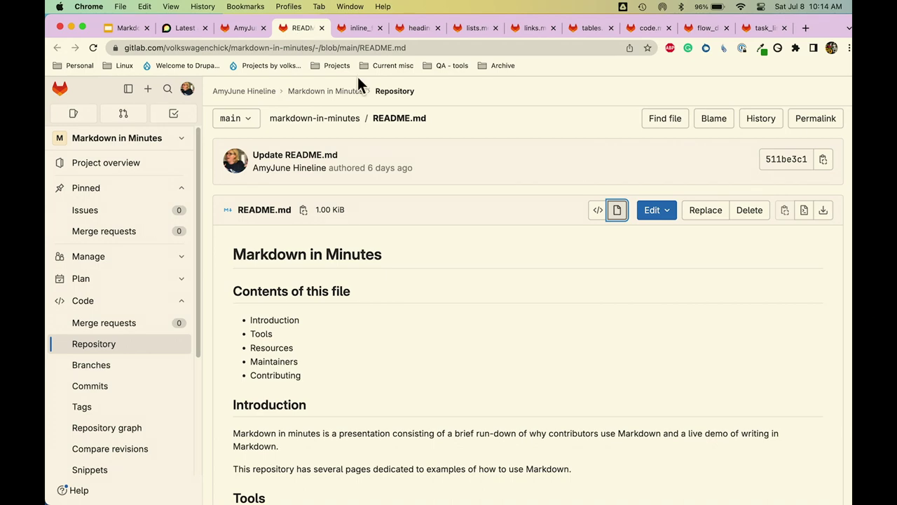
scroll(382, 406, down, 3)
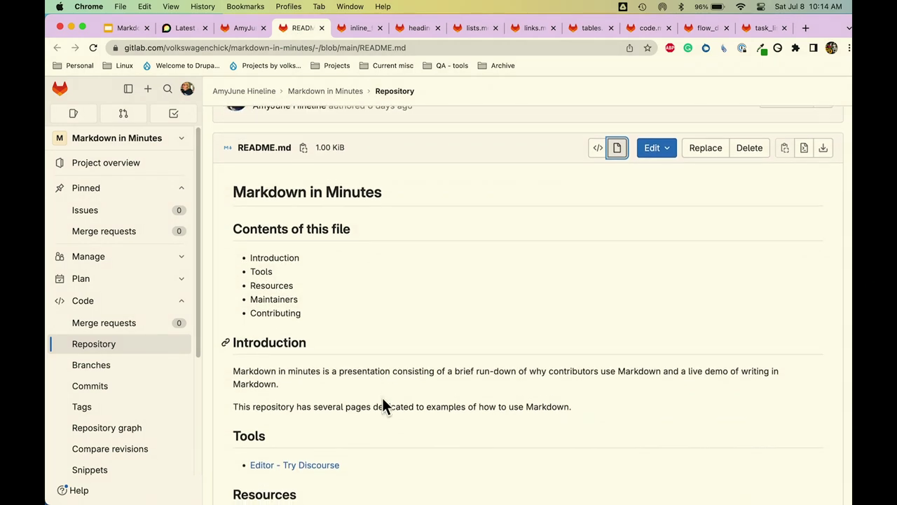
scroll(383, 401, down, 2)
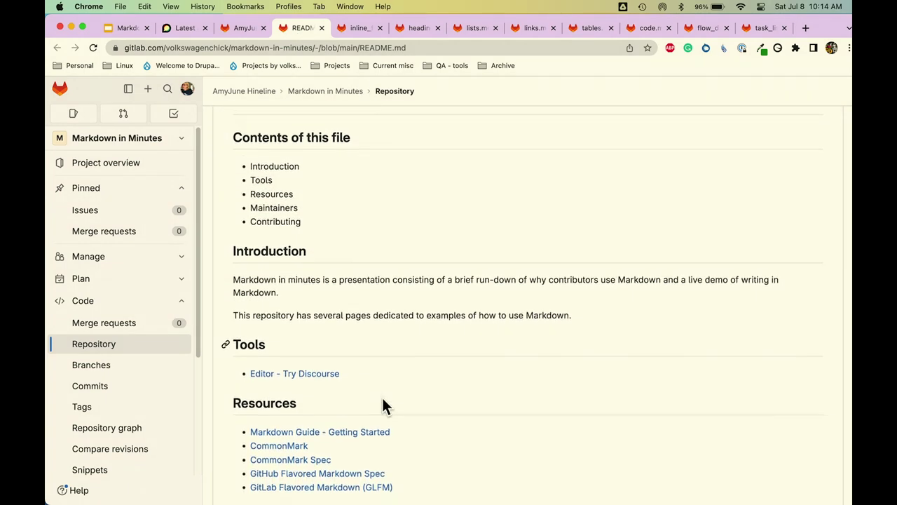
scroll(382, 405, up, 4)
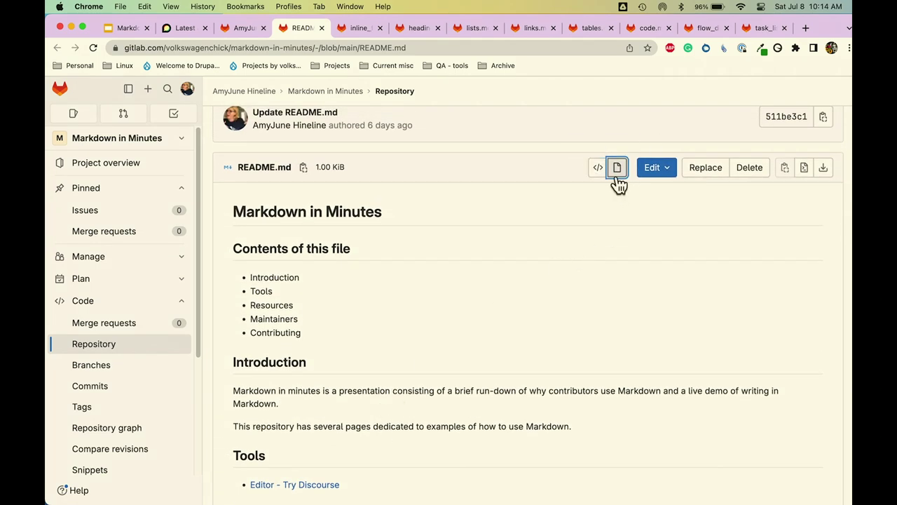
- Compare the README.md source with its rendered version, ending on the source display
click(596, 170)
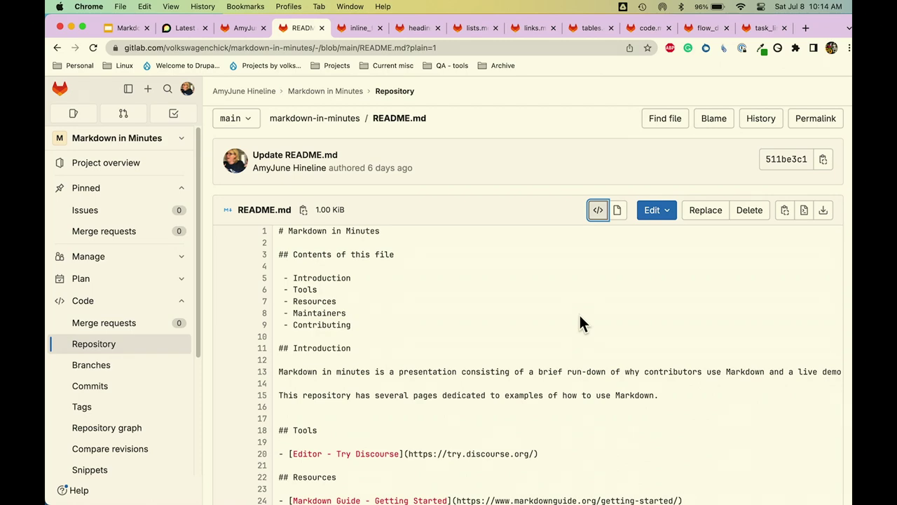
scroll(524, 377, down, 5)
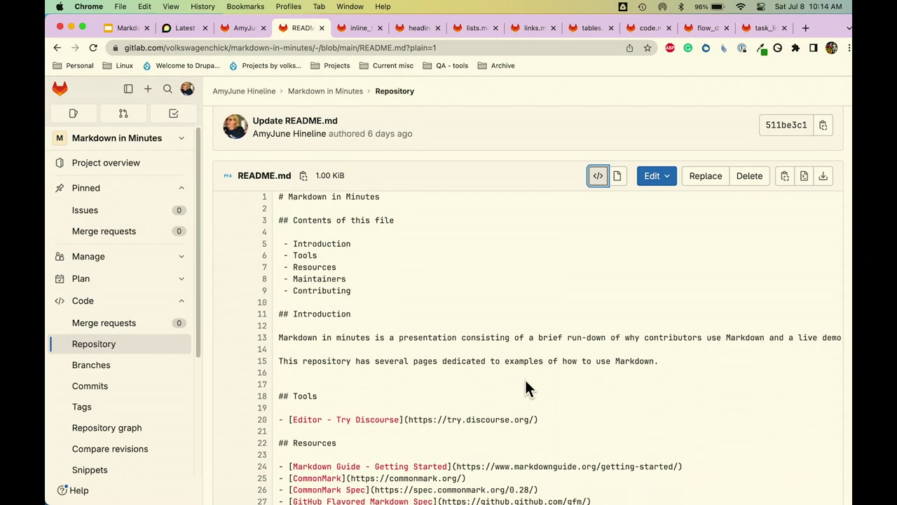
scroll(526, 384, down, 1)
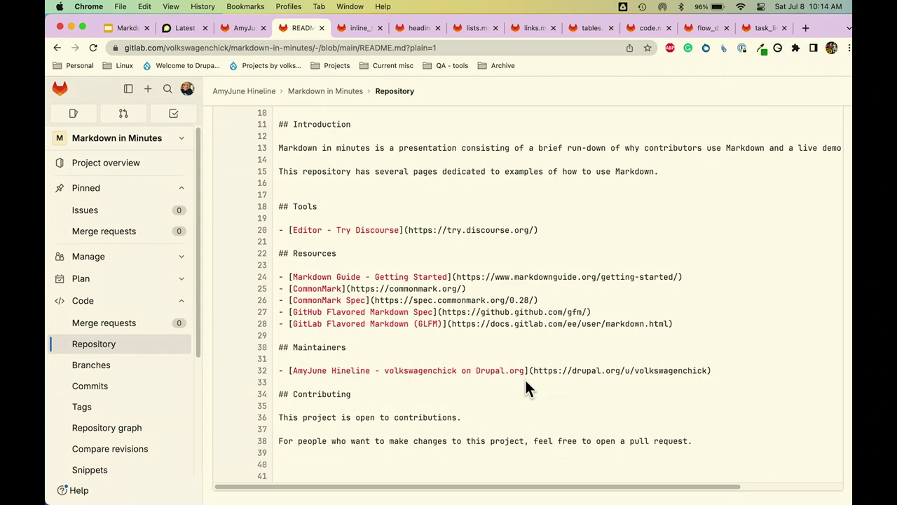
scroll(505, 337, up, 10)
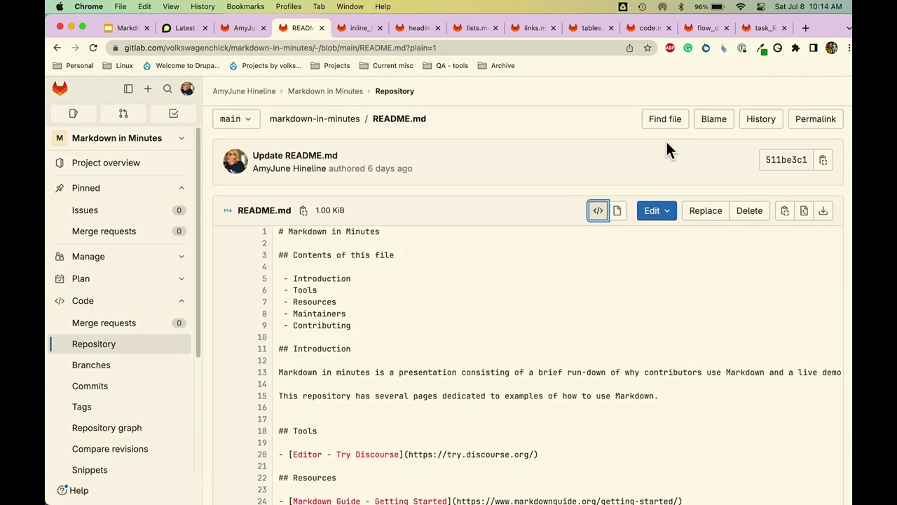
click(617, 214)
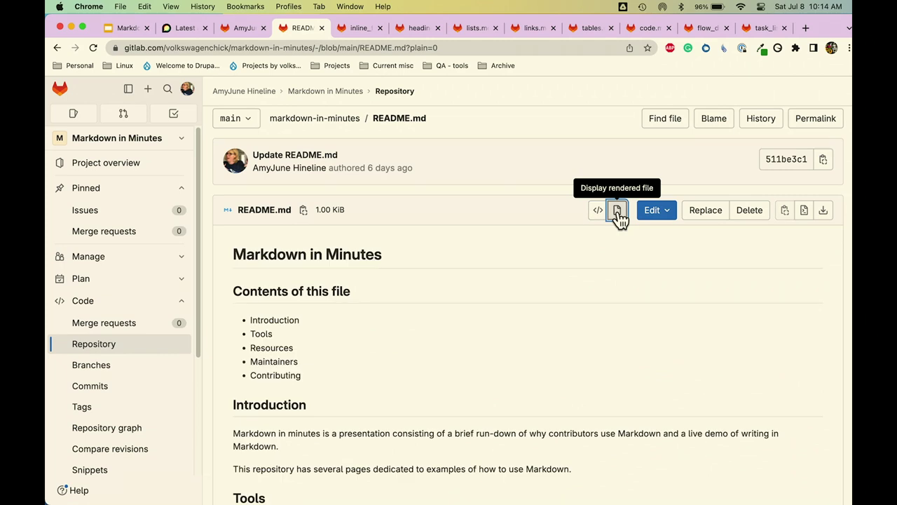
click(599, 214)
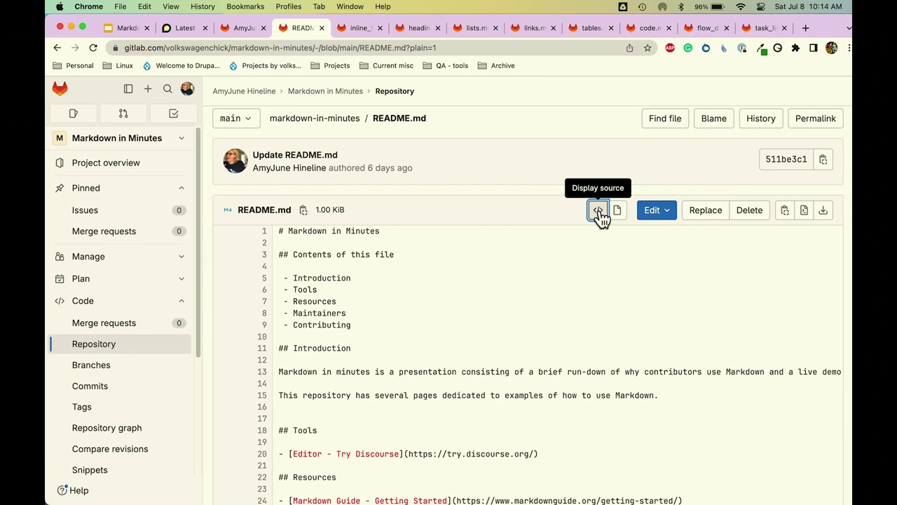
- Review inline_formatting.md as source and as a rendered file, covering italics, bold, strikethrough and block quotes
click(358, 29)
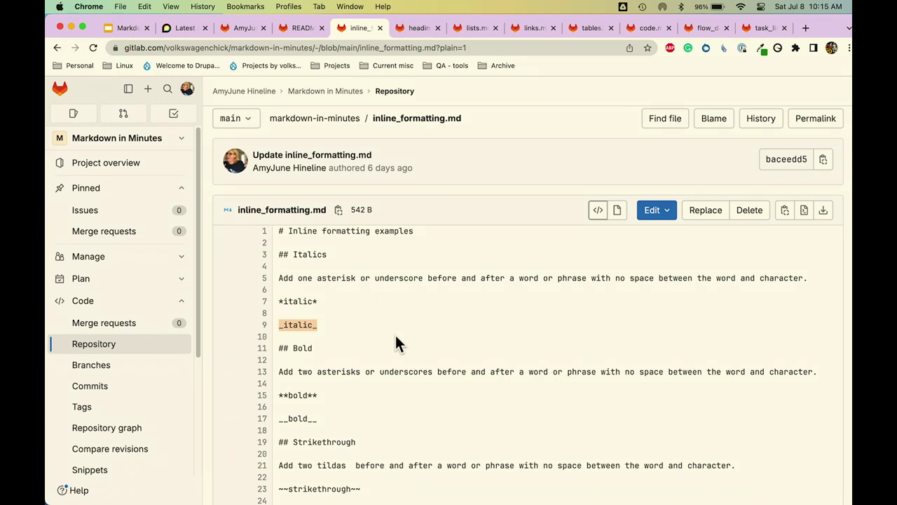
scroll(397, 336, down, 4)
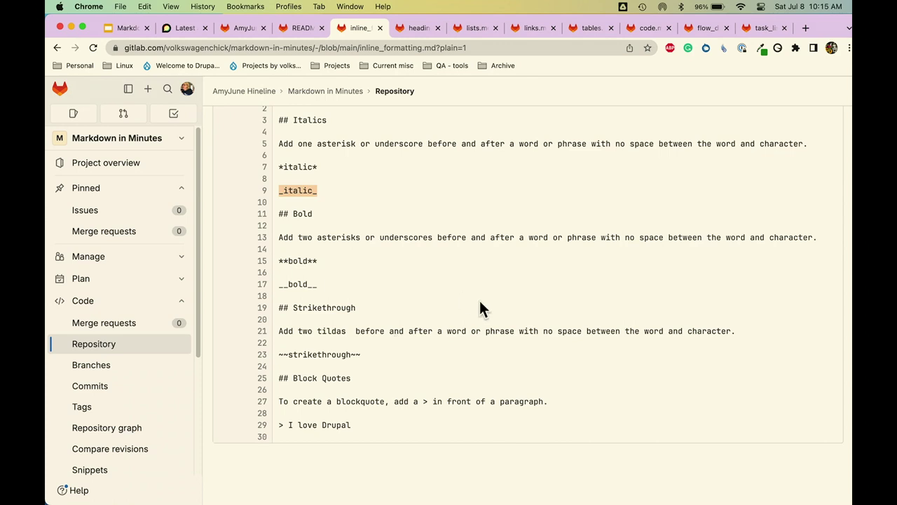
scroll(470, 450, up, 5)
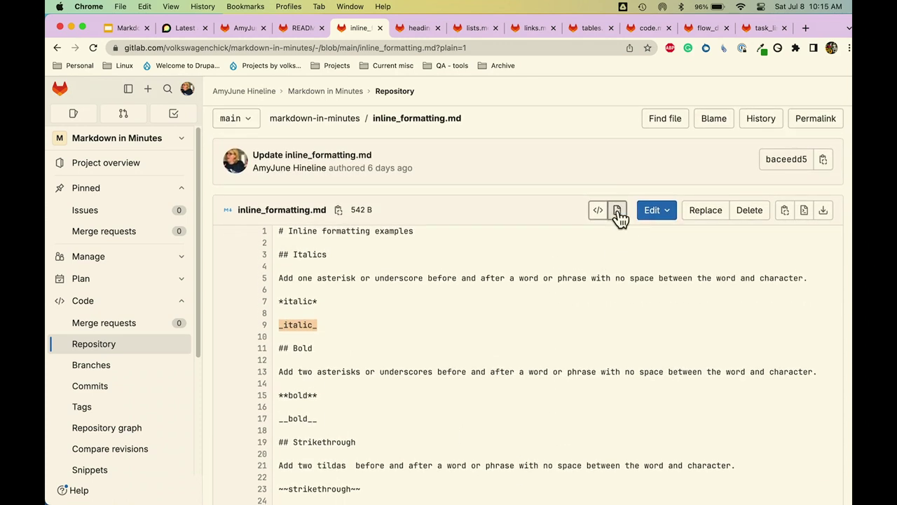
click(618, 211)
scroll(505, 422, down, 1)
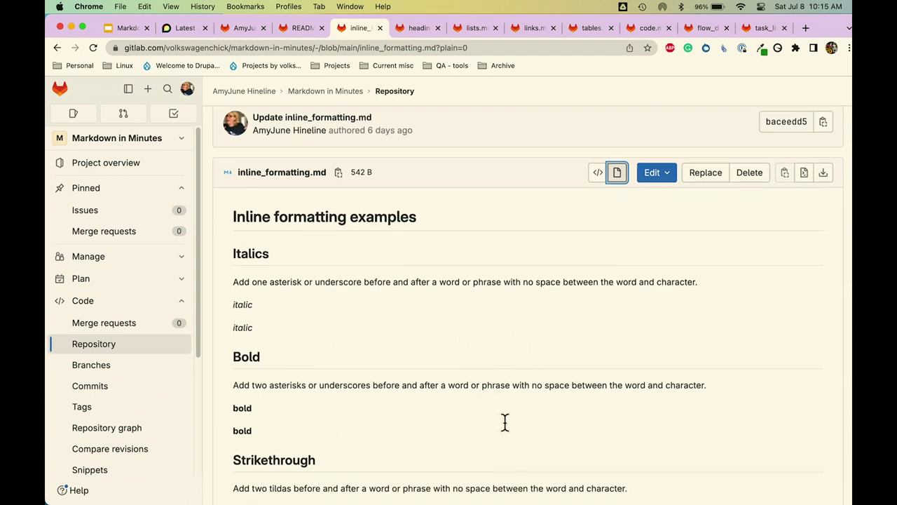
scroll(505, 422, down, 3)
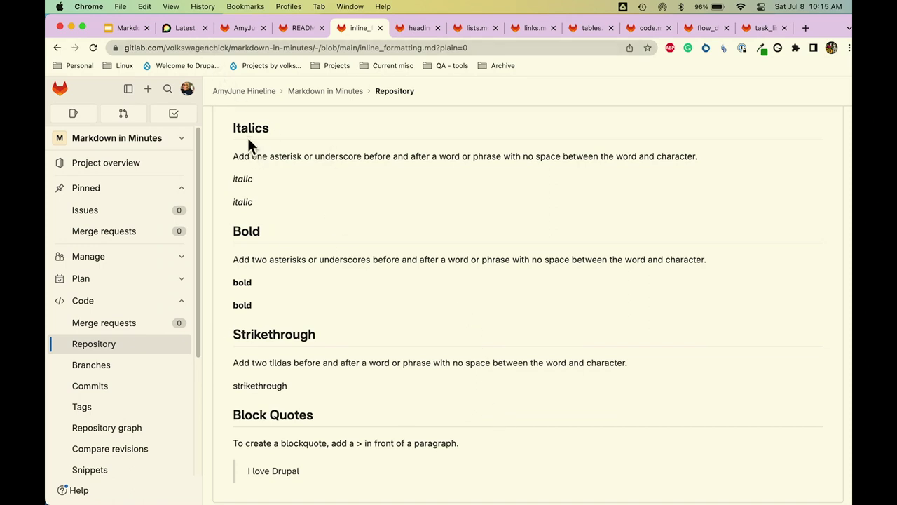
- In the Discourse topic draft, add the line "_ italic. _" with spaces inside the underscores below the existing italic example
click(190, 31)
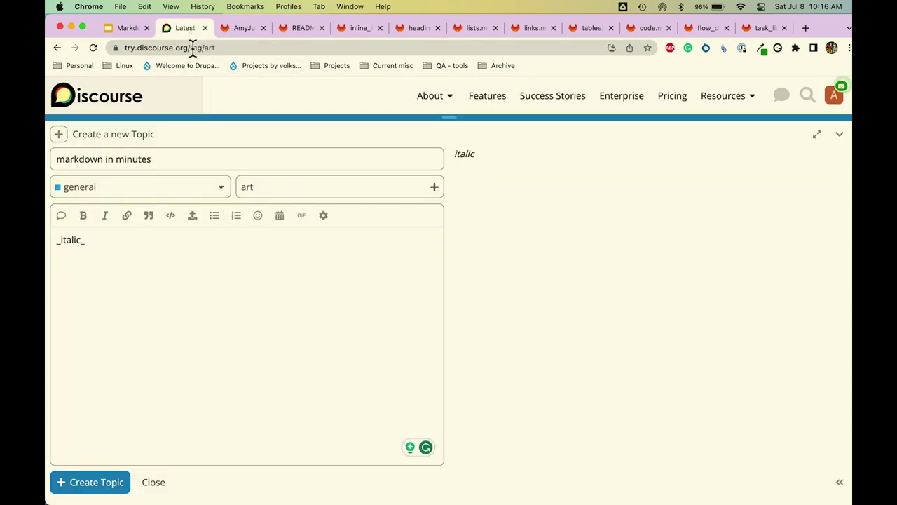
click(104, 242)
key(Return)
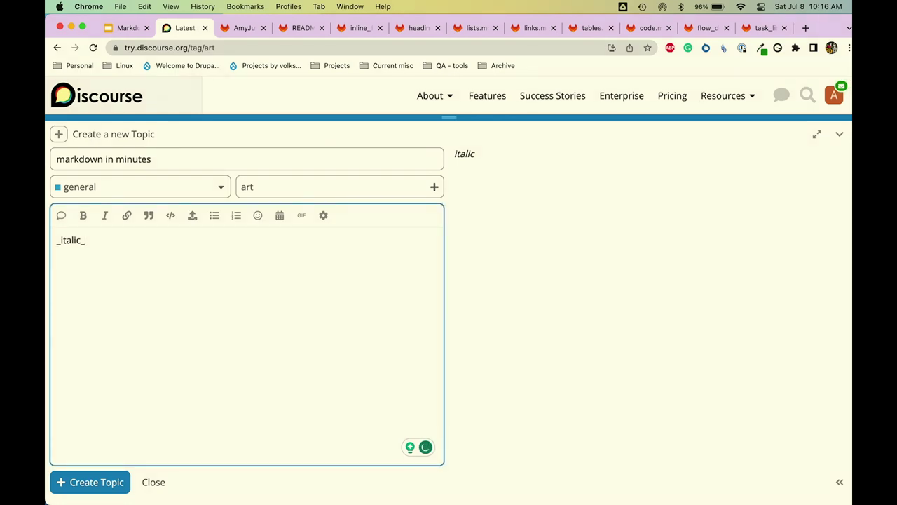
text(_ italkic)
text(_)
key(BackSpace)
key(BackSpace)
key(BackSpace)
key(BackSpace)
key(BackSpace)
key(BackSpace)
key(BackSpace)
key(BackSpace)
key(BackSpace)
text(italic)
text(. _)
- Add the bold example "**bold**" and, in a separate paragraph, the strikethrough example "~~rad~~"
text(**bold)
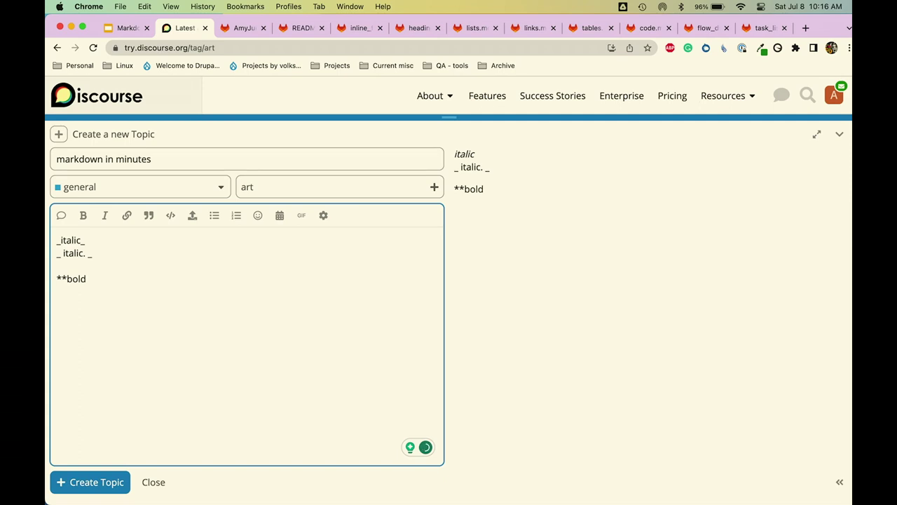
text(**~)
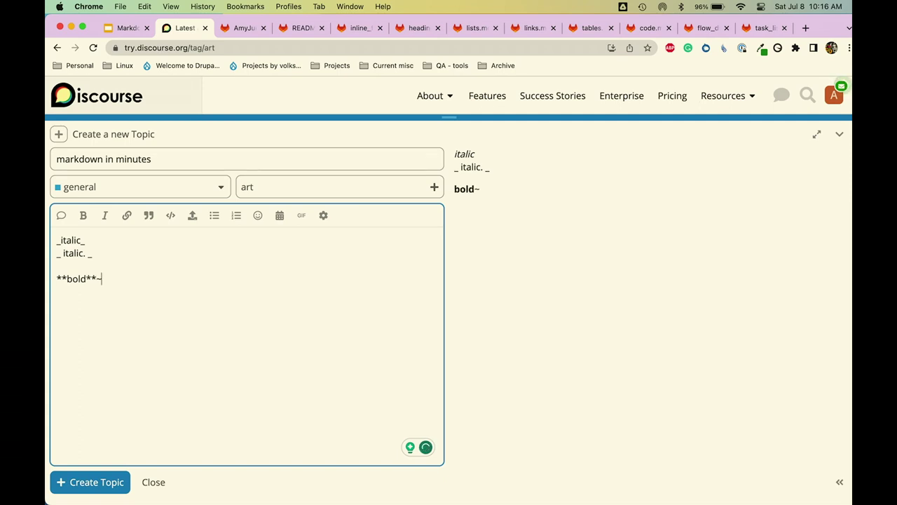
text(~)
key(BackSpace)
key(BackSpace)
key(Return)
key(Return)
text(rad~~)
- Go back to the GitLab repository and examine the heading syntax in the source of headings_and_breaks.md
click(251, 29)
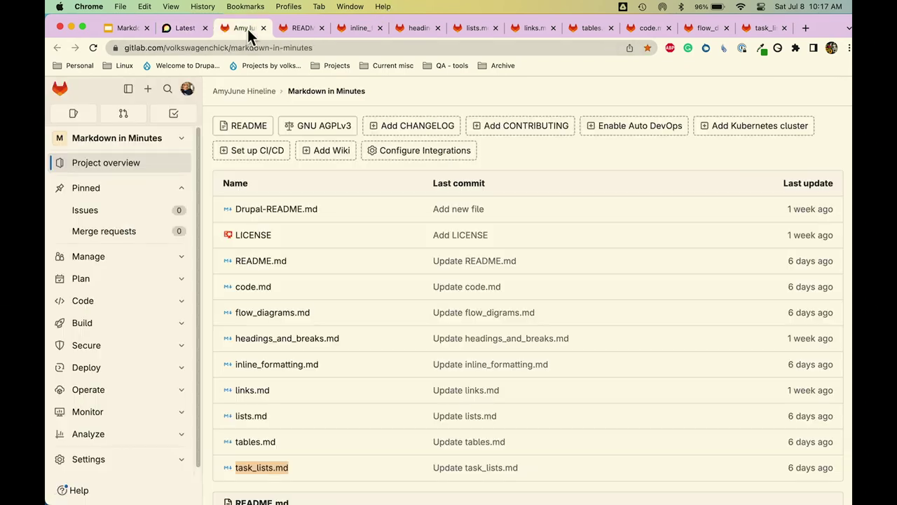
click(299, 28)
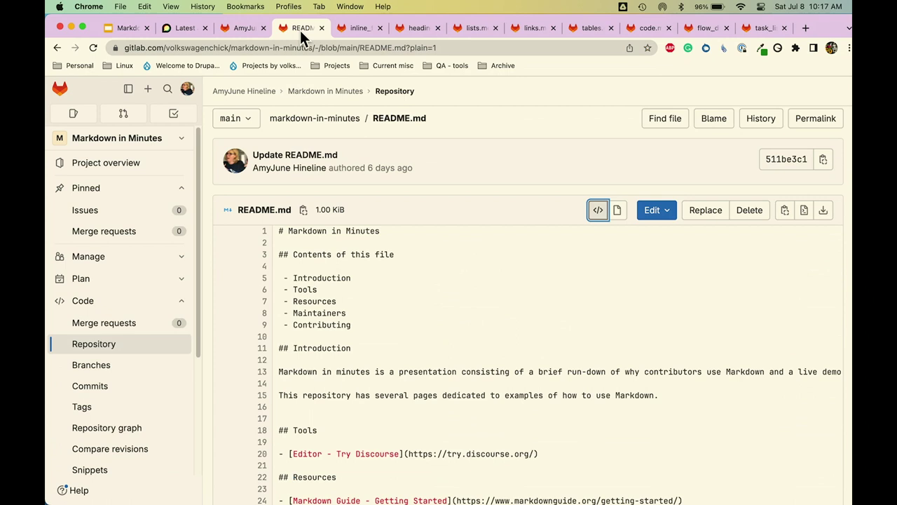
click(412, 29)
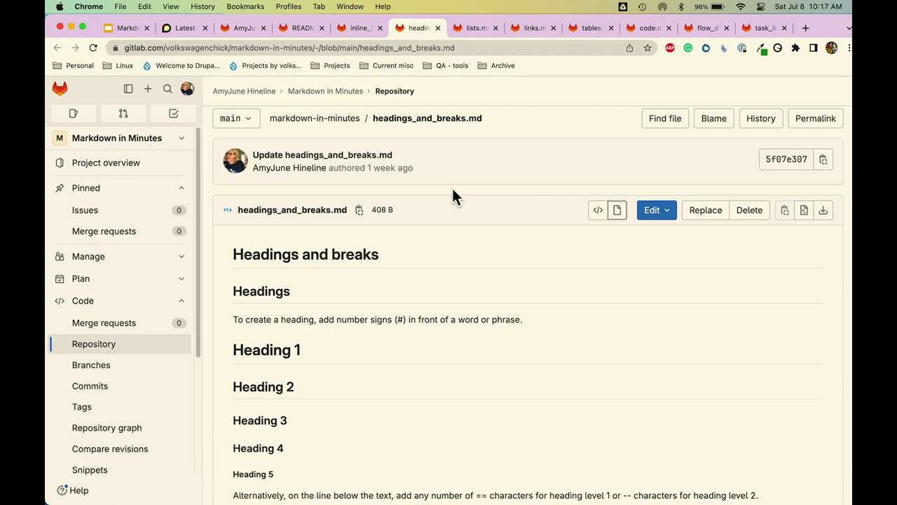
scroll(493, 360, down, 1)
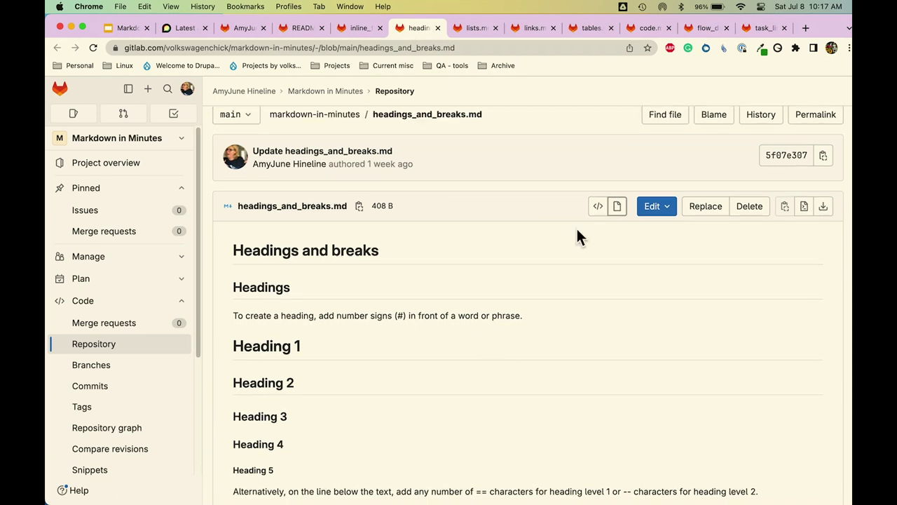
click(600, 209)
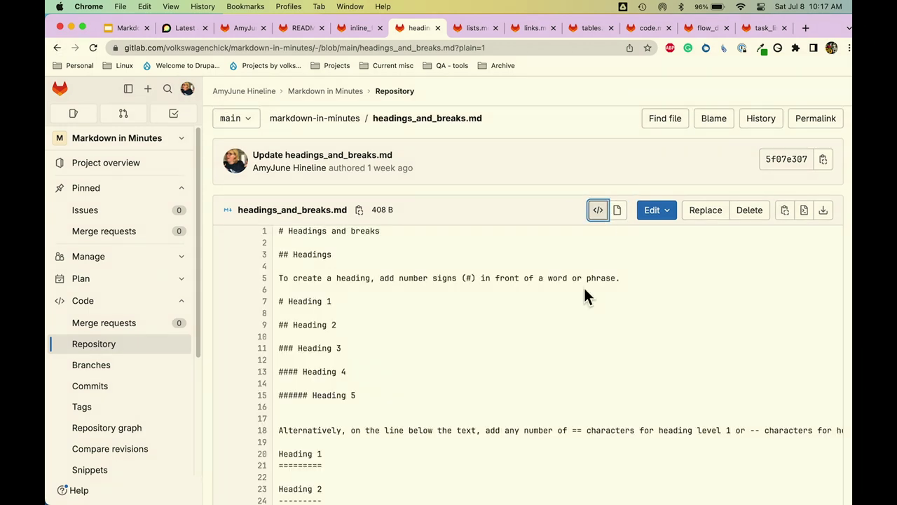
scroll(584, 287, down, 1)
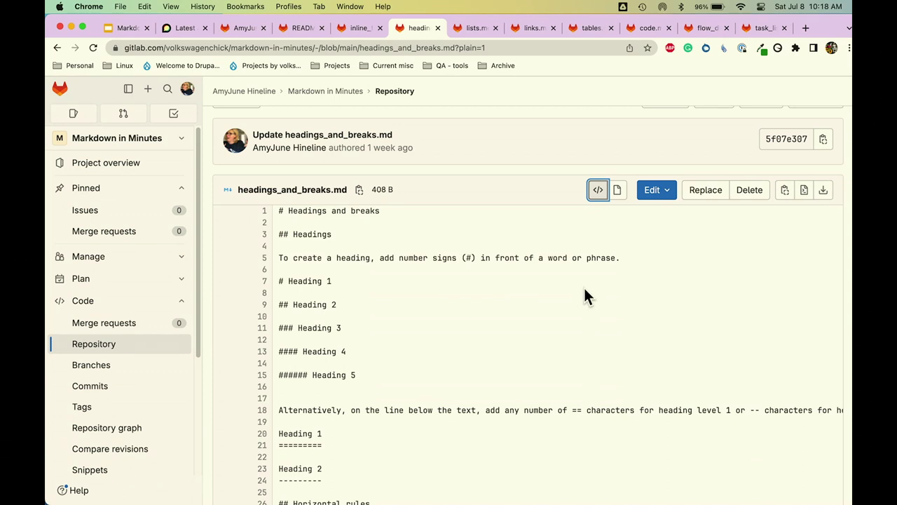
- Compare the rendered headings and horizontal rule of headings_and_breaks.md with their Markdown source
click(618, 194)
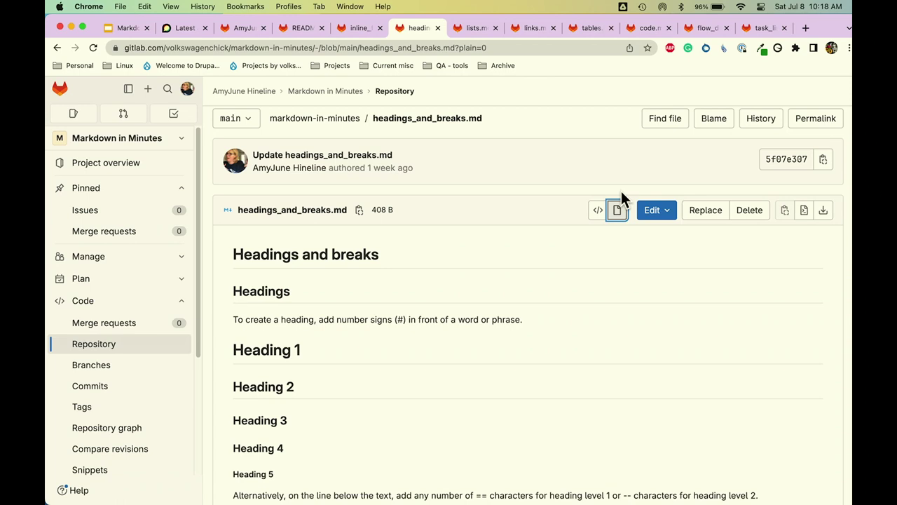
scroll(596, 259, down, 5)
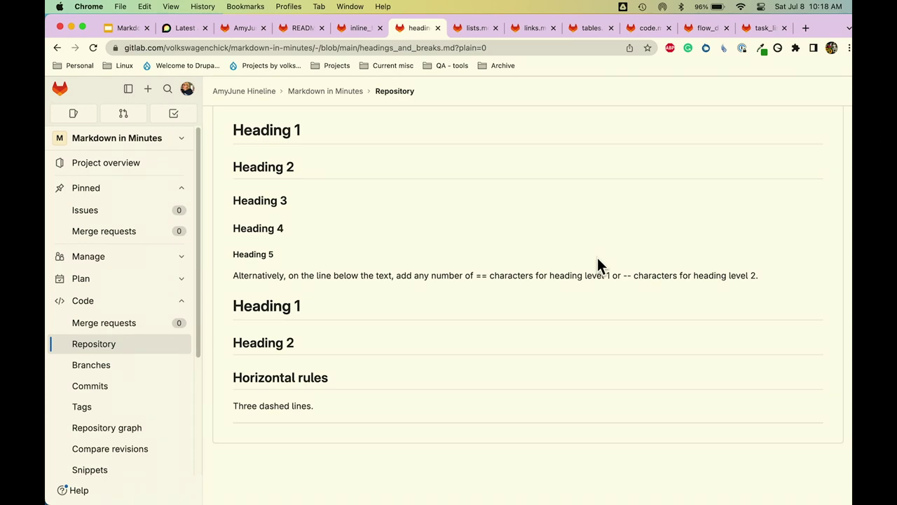
scroll(531, 167, up, 5)
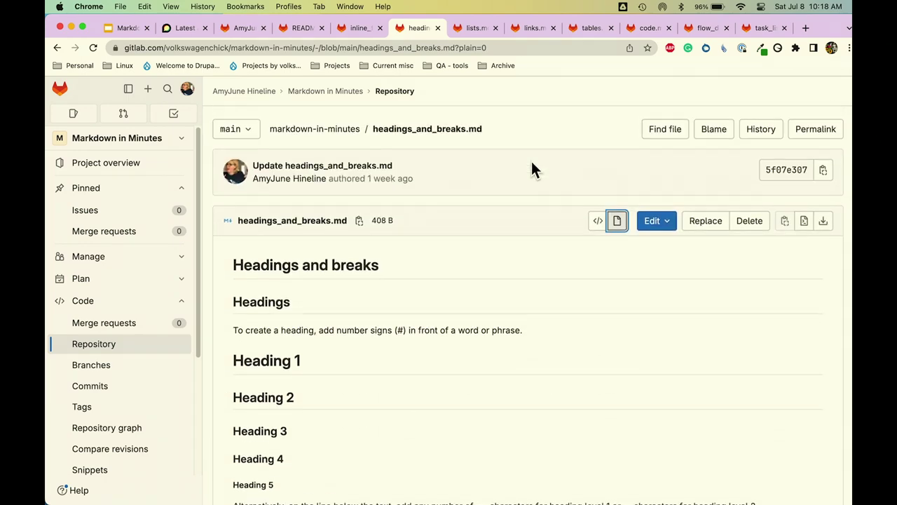
click(598, 211)
scroll(555, 305, down, 4)
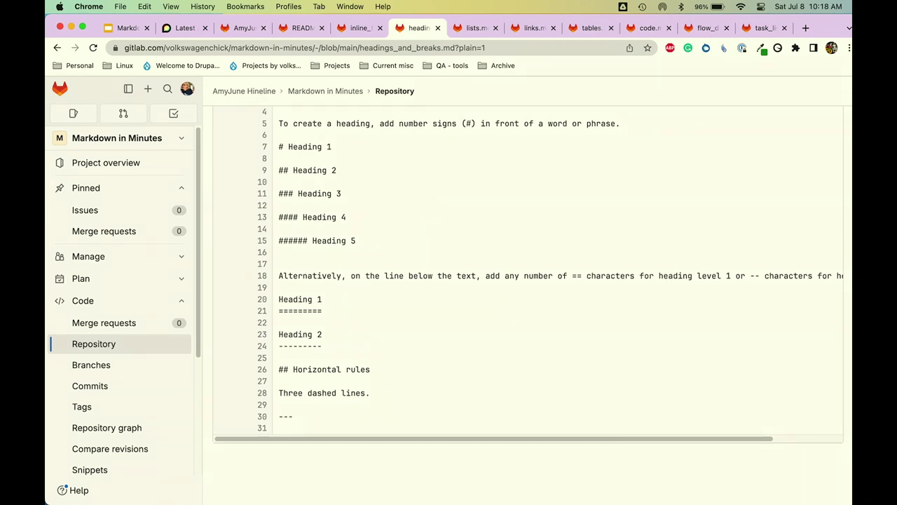
- Add a horizontal rule with "---" below the strikethrough example in the Discourse topic draft
click(185, 28)
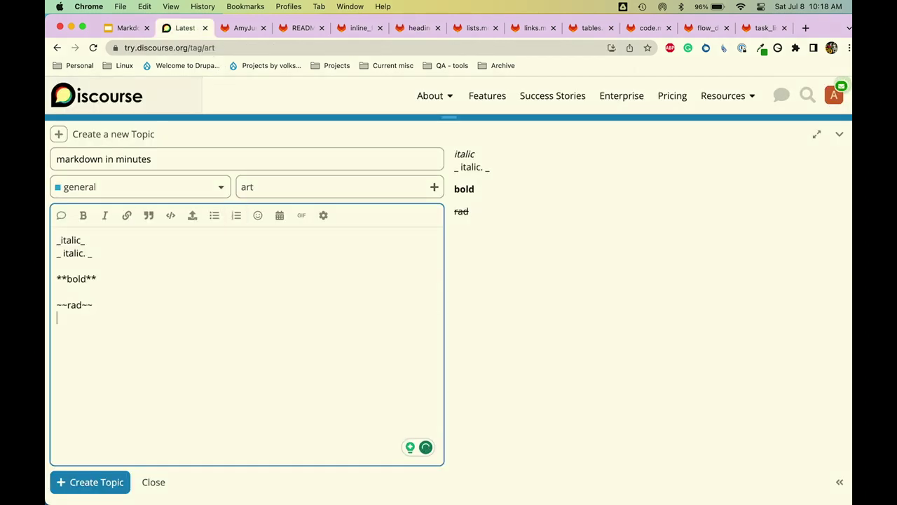
key(Return)
text(---)
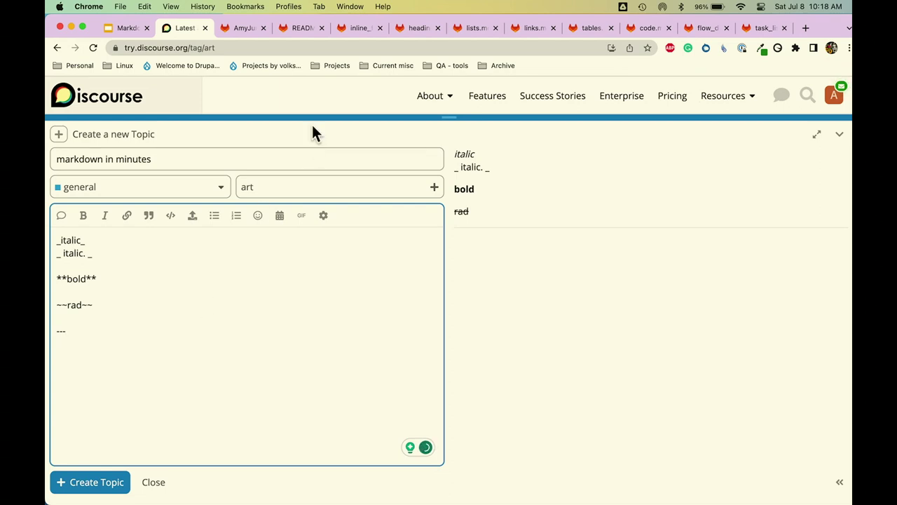
- Open lists.md in the GitLab repository and compare the source of its ordered lists with the rendered version
click(470, 29)
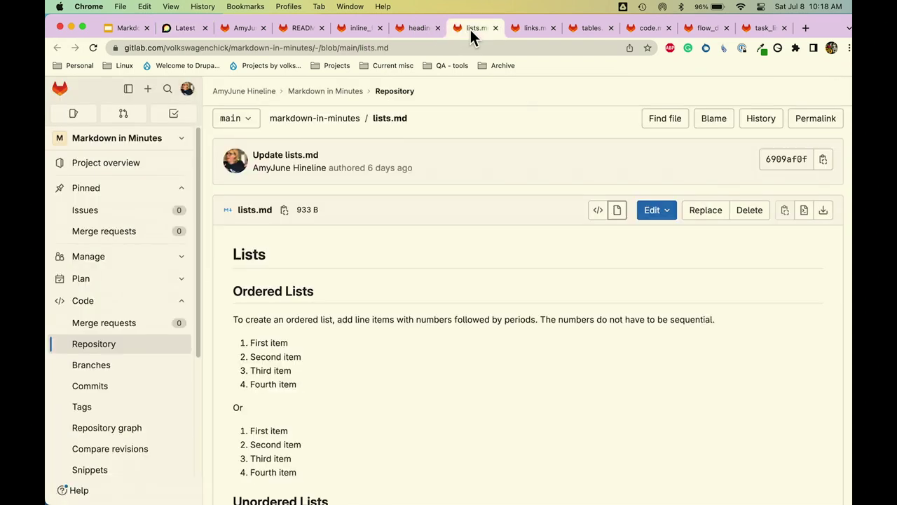
click(598, 214)
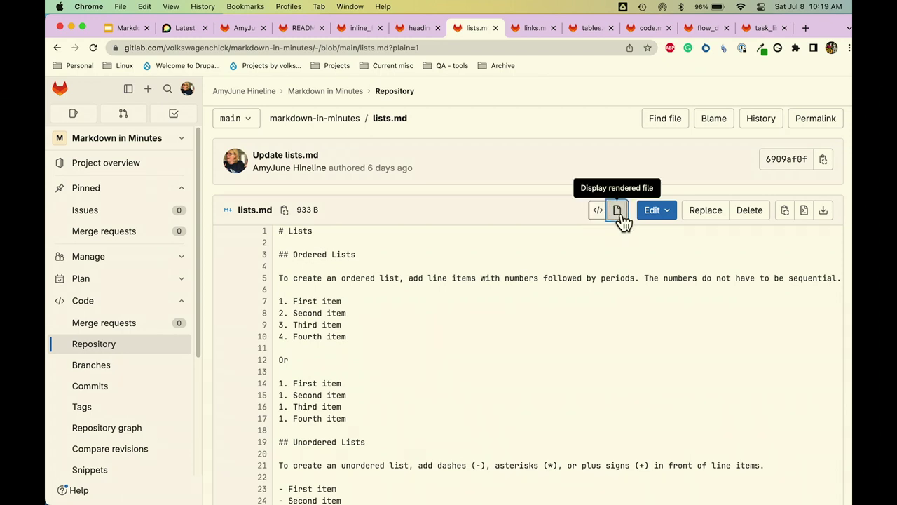
click(620, 216)
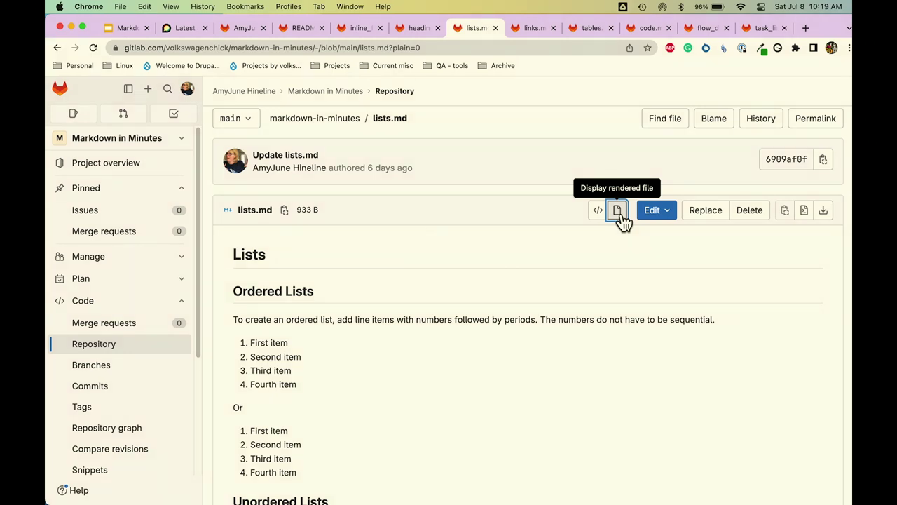
- Examine the source of lists.md for the unordered list syntax using dashes, asterisks and plus signs
scroll(622, 213, down, 3)
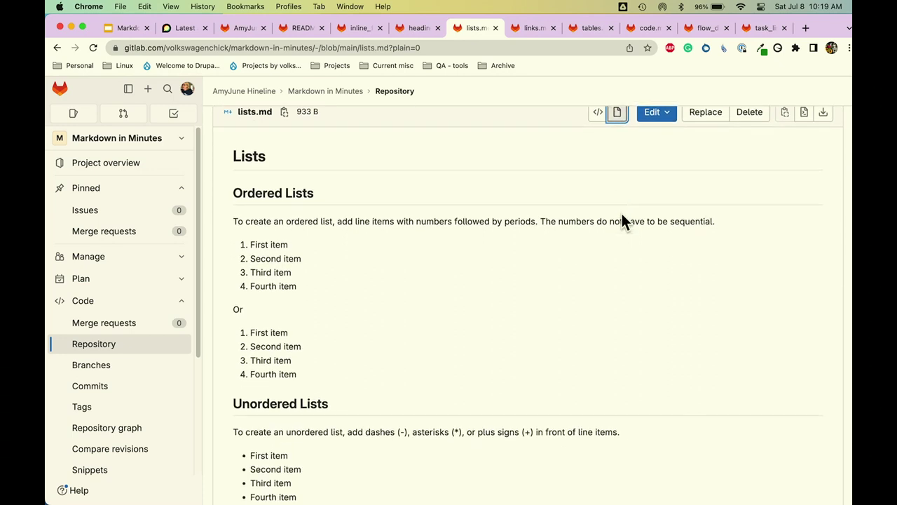
scroll(615, 161, up, 3)
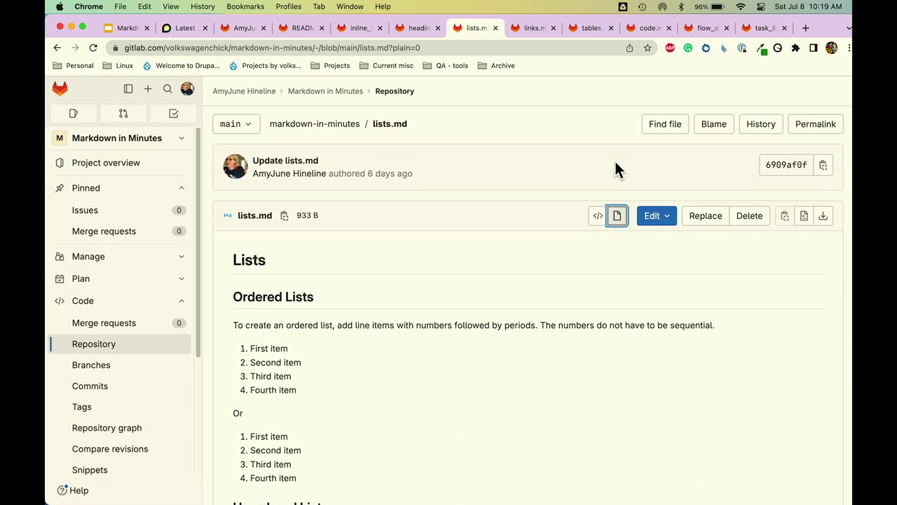
click(597, 215)
scroll(574, 290, down, 5)
scroll(575, 290, down, 3)
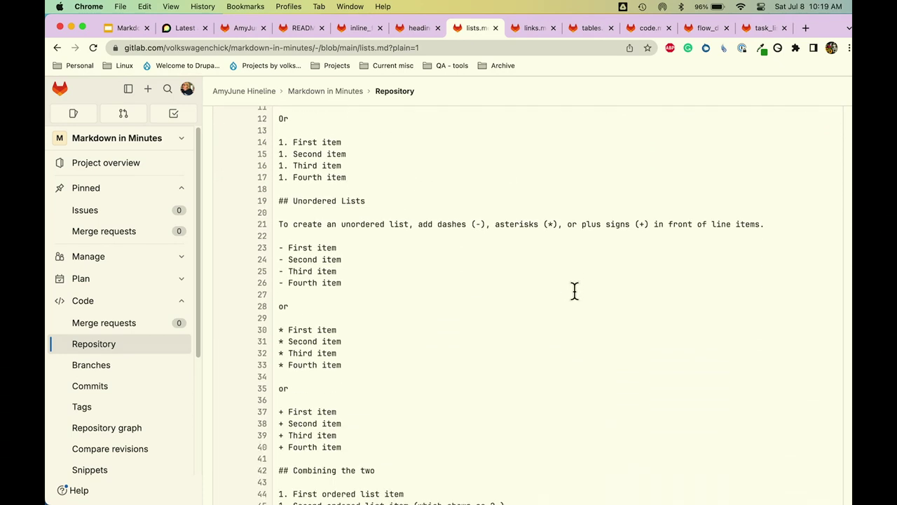
scroll(575, 290, down, 1)
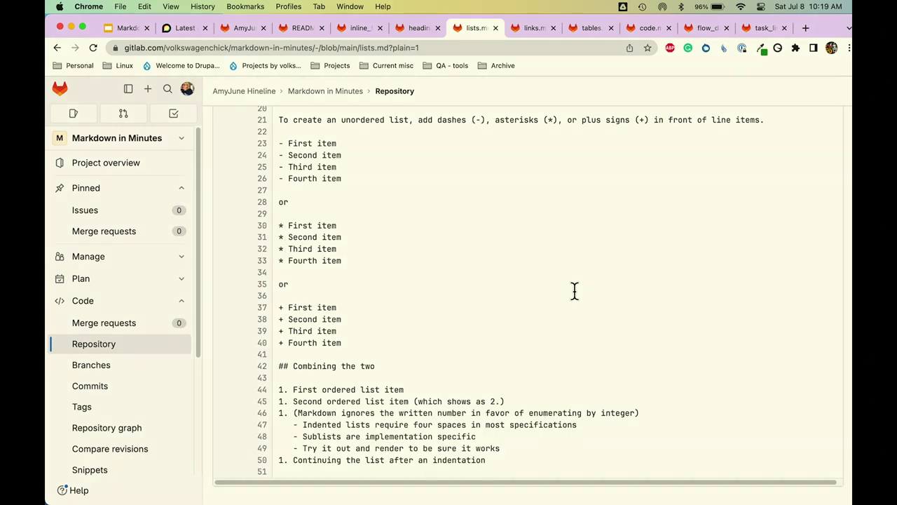
scroll(574, 290, up, 10)
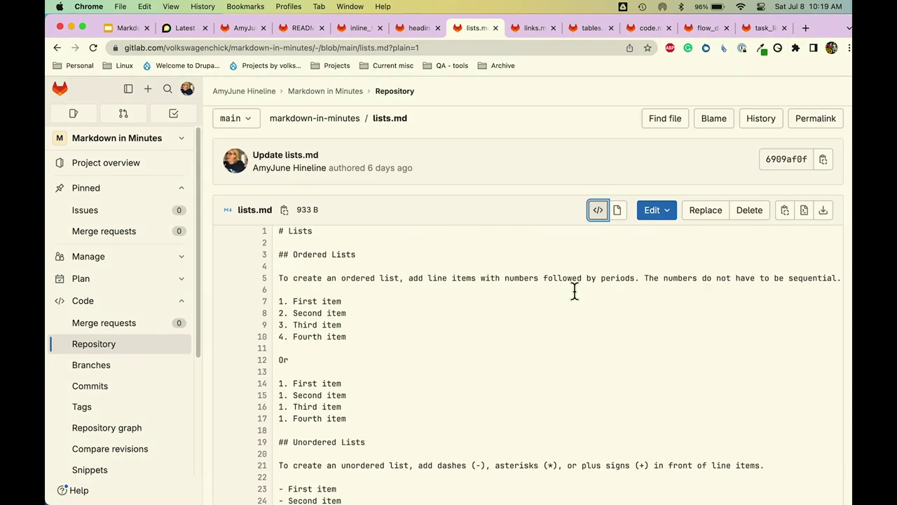
- Display the rendered version of lists.md and review how its three unordered lists appear
click(619, 210)
scroll(601, 291, down, 5)
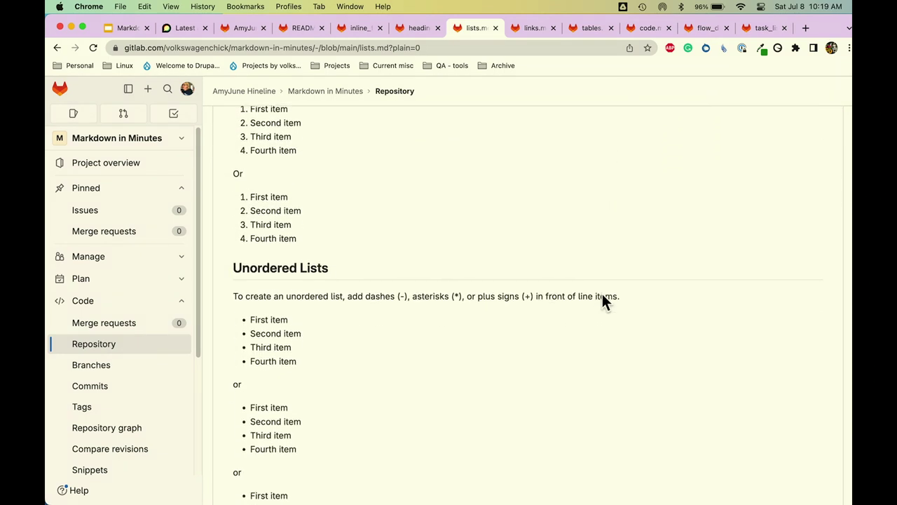
scroll(602, 302, down, 1)
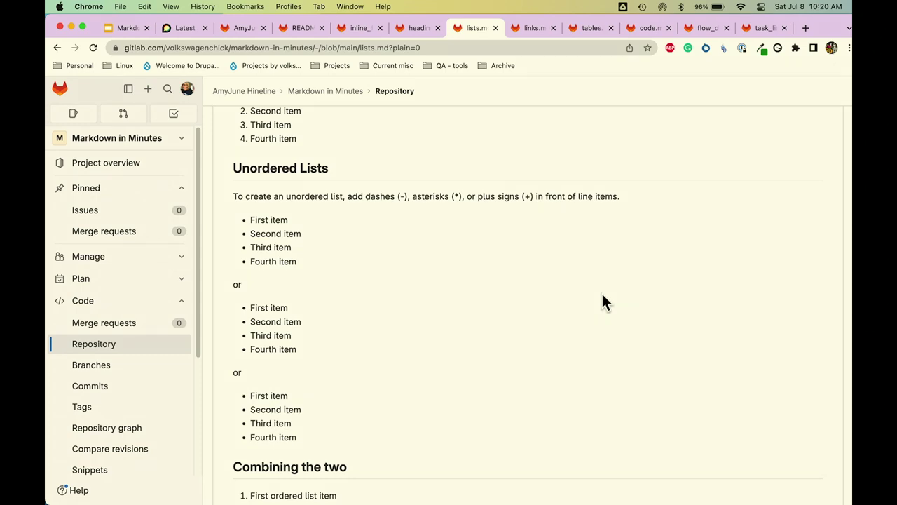
scroll(602, 301, down, 5)
scroll(601, 294, up, 8)
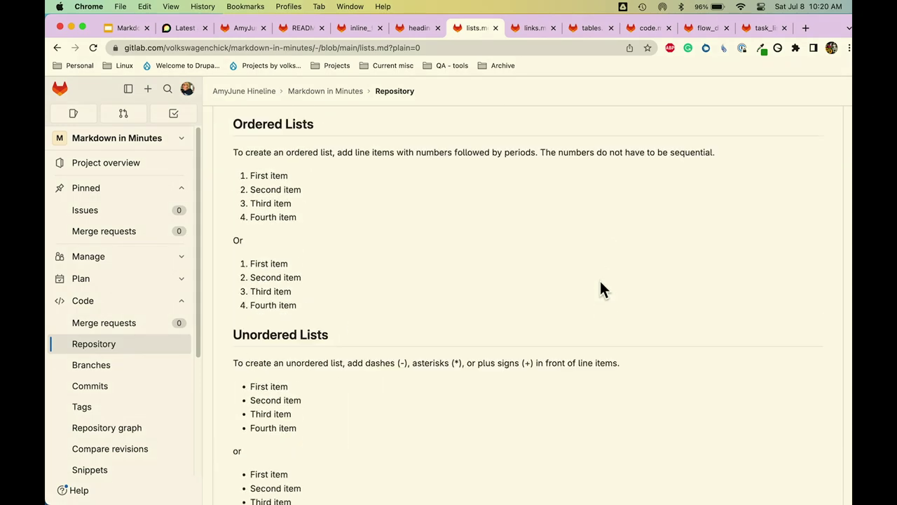
- Compare the "Combining the two" nested list in the source of lists.md with its rendered version
scroll(600, 287, up, 3)
click(598, 140)
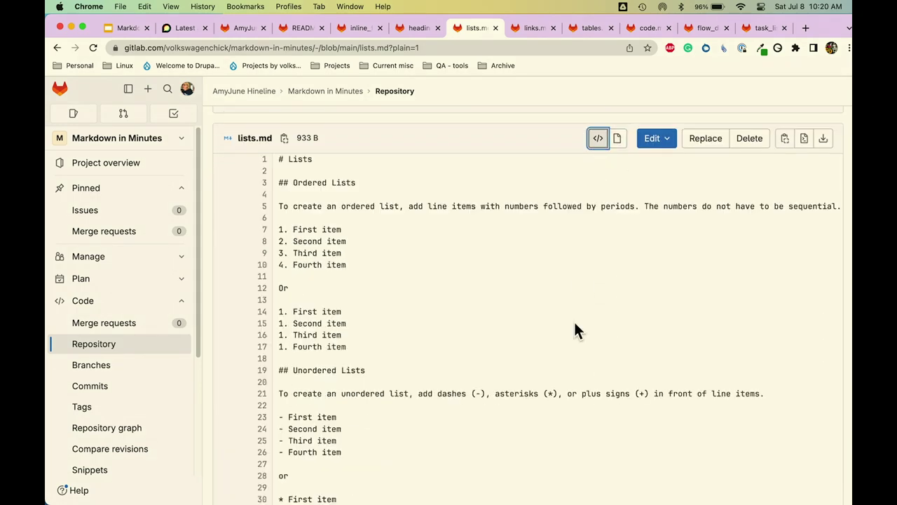
scroll(574, 326, down, 5)
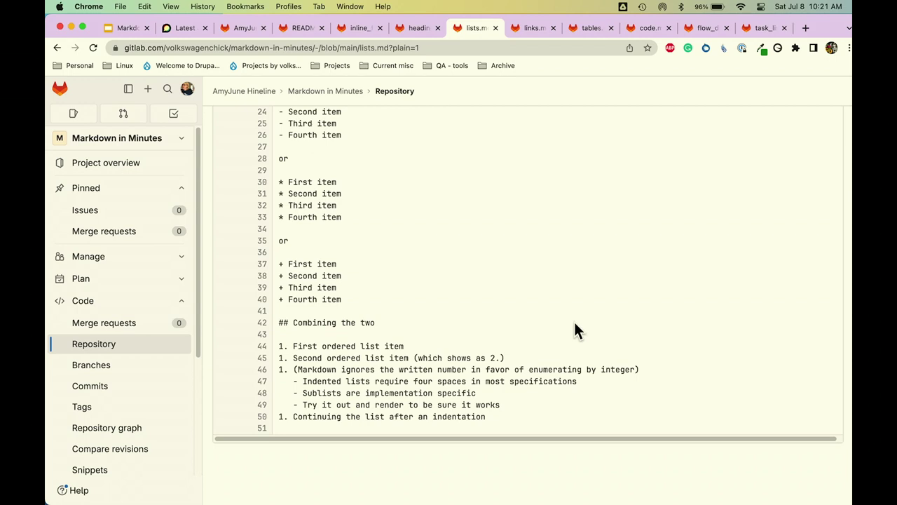
scroll(574, 330, up, 10)
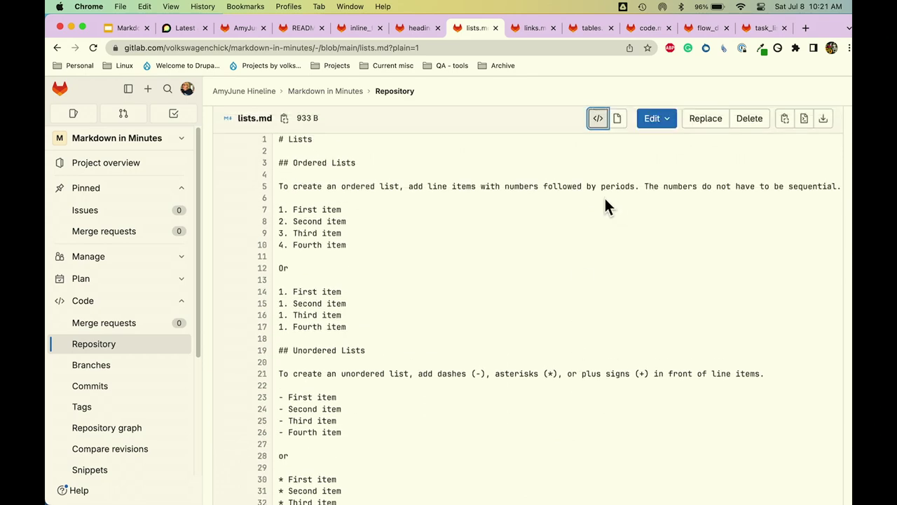
click(616, 181)
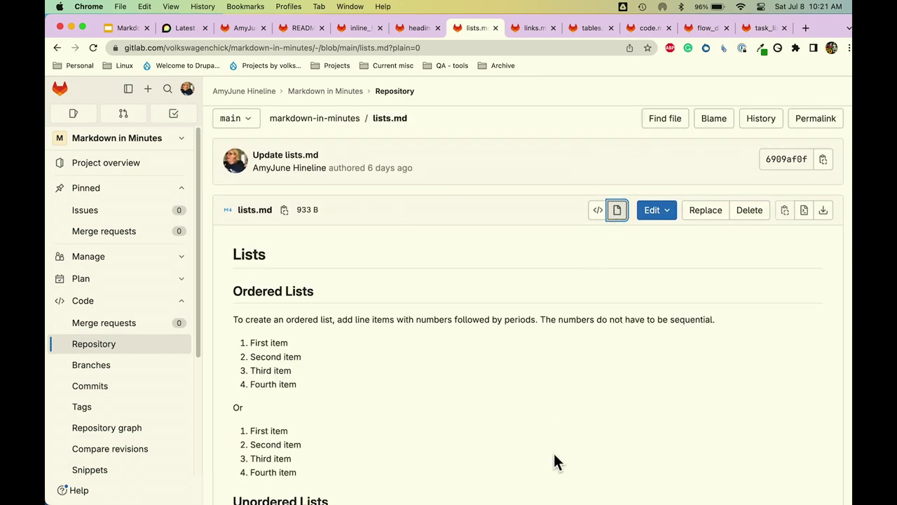
scroll(554, 420, down, 3)
scroll(536, 405, down, 10)
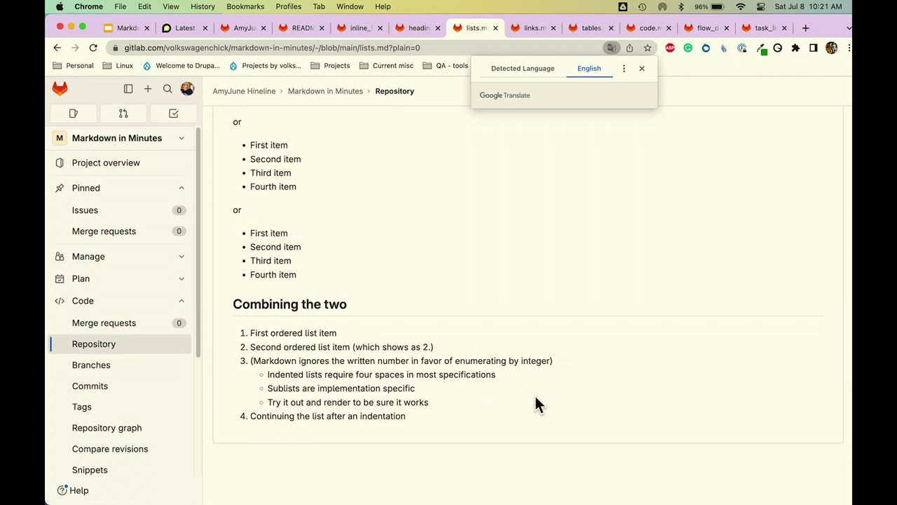
- Dismiss the translation pop-up and go back to the combined list example in the source of lists.md
scroll(537, 399, up, 4)
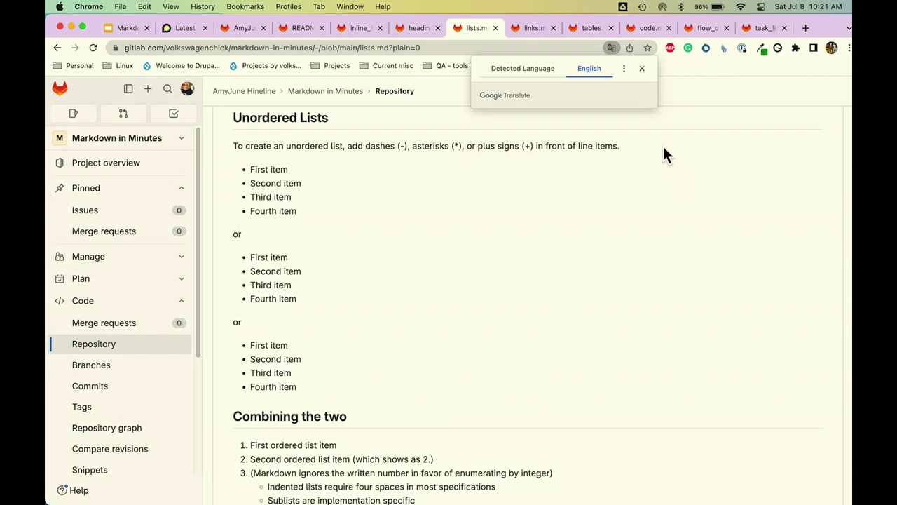
click(641, 69)
scroll(639, 152, up, 10)
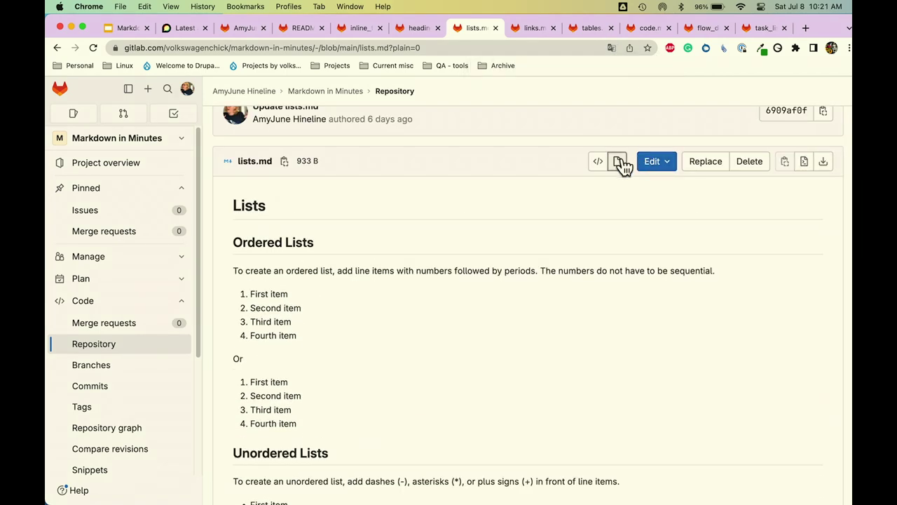
click(597, 162)
scroll(597, 289, down, 8)
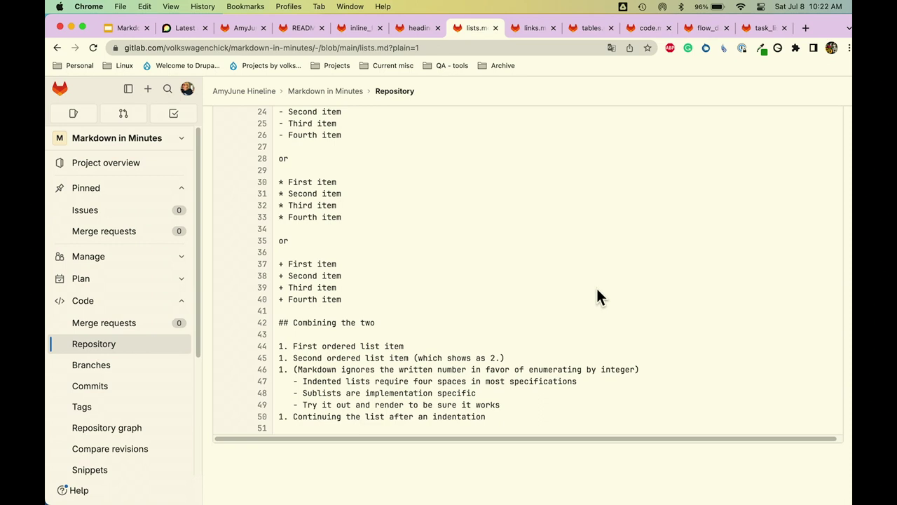
- Open links.md and review its rendered URL and email links, followed by their Markdown source
click(534, 28)
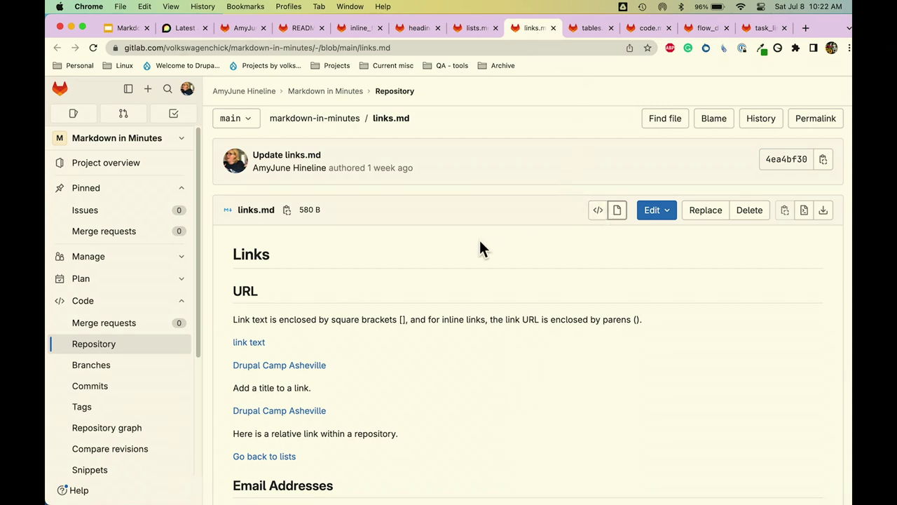
scroll(495, 323, down, 3)
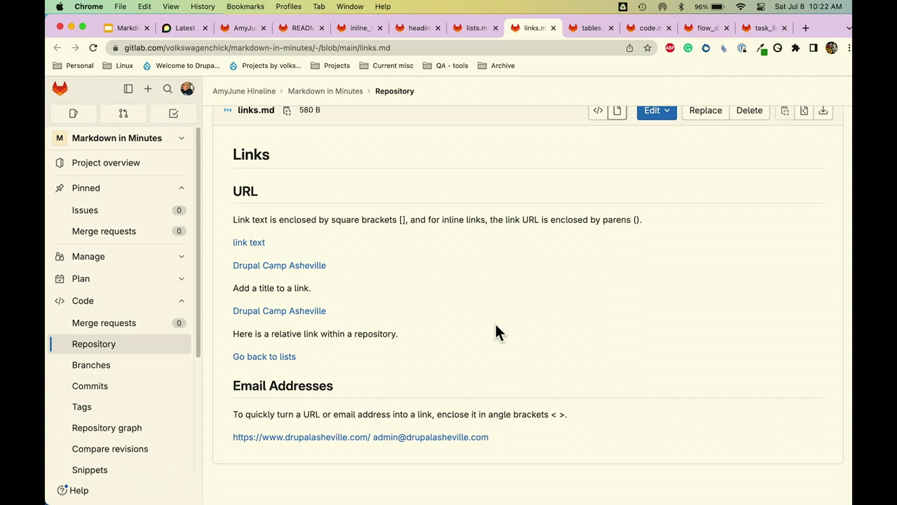
click(598, 111)
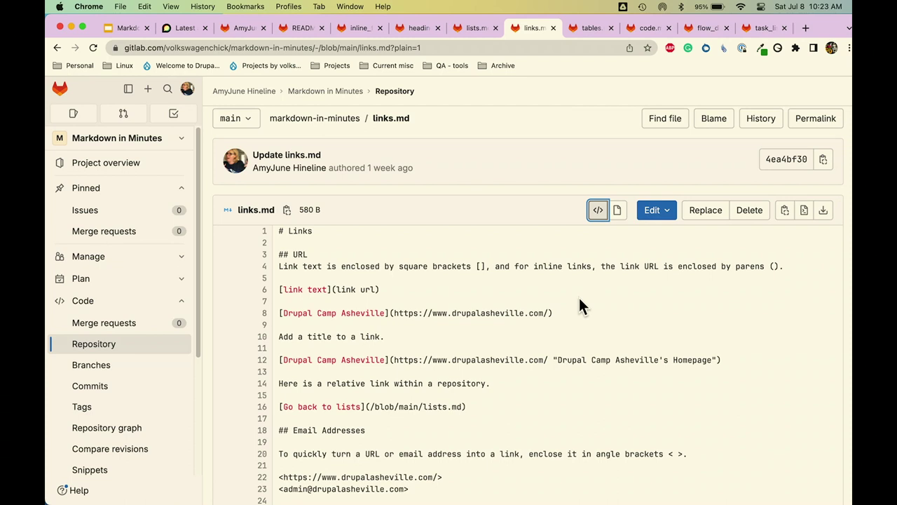
- Display the rendered links.md and reveal the title of the second "Drupal Camp Asheville" link
click(618, 212)
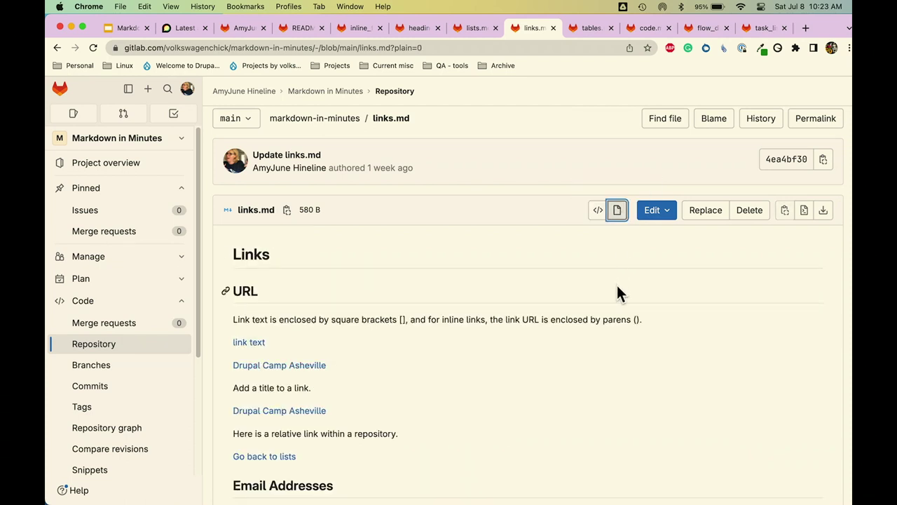
scroll(596, 367, down, 4)
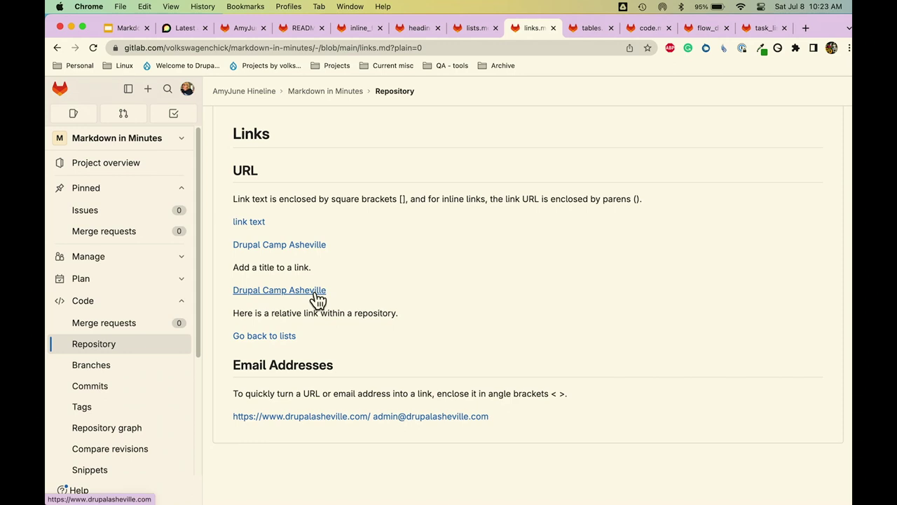
mouse_move(316, 294)
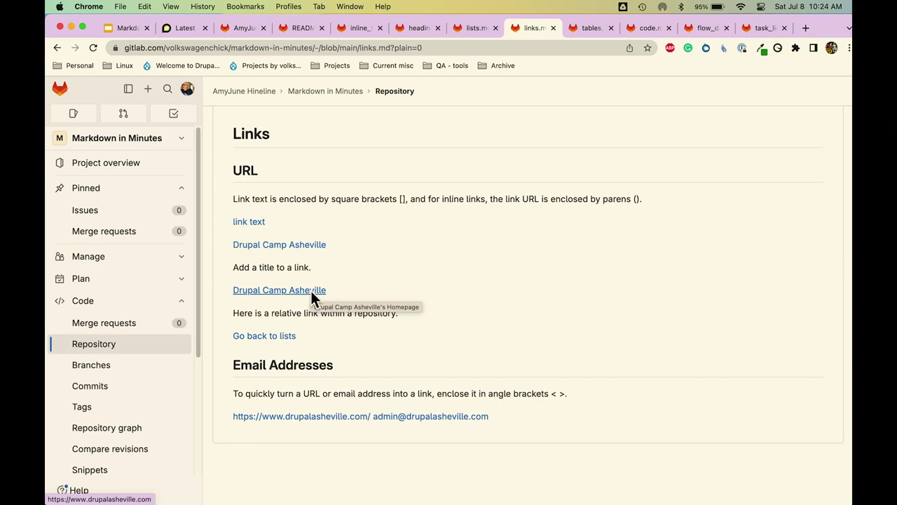
scroll(351, 302, down, 1)
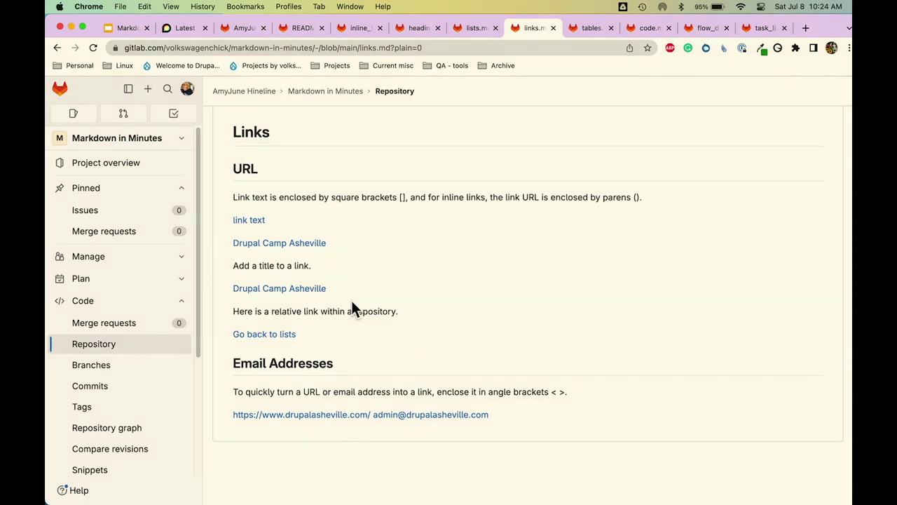
scroll(352, 303, up, 1)
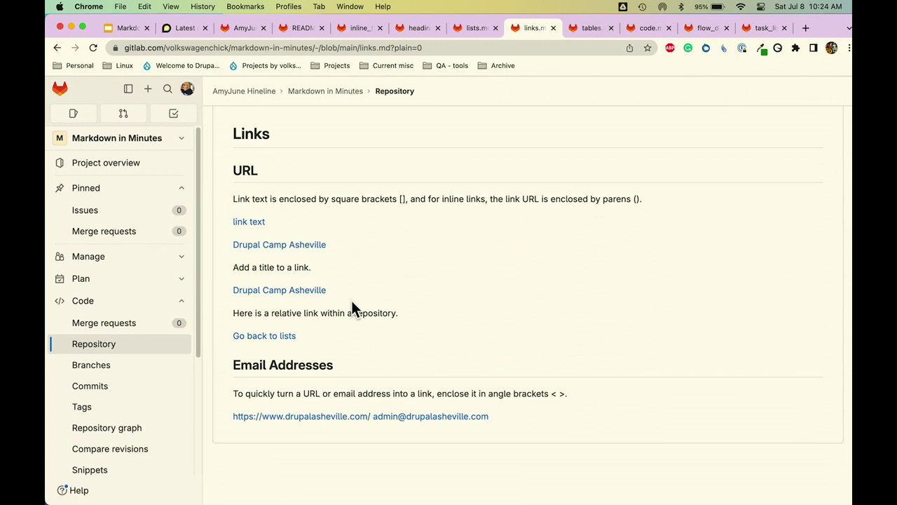
- Examine the link title, relative link and angle-bracket syntax in the source of links.md
scroll(354, 306, up, 5)
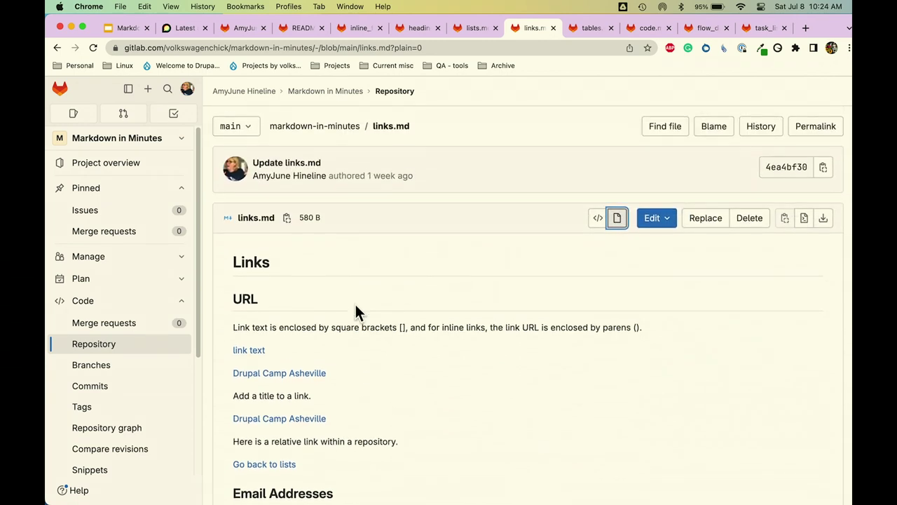
click(597, 212)
scroll(536, 296, down, 3)
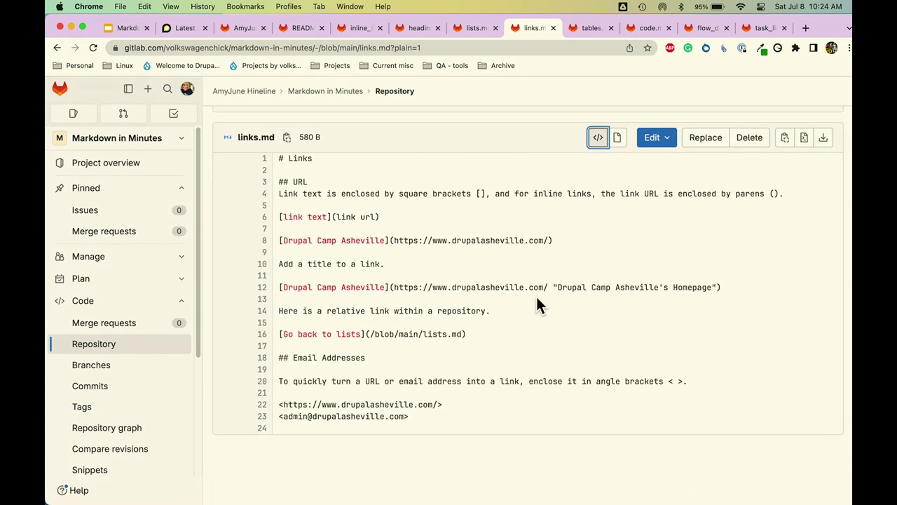
scroll(536, 297, up, 1)
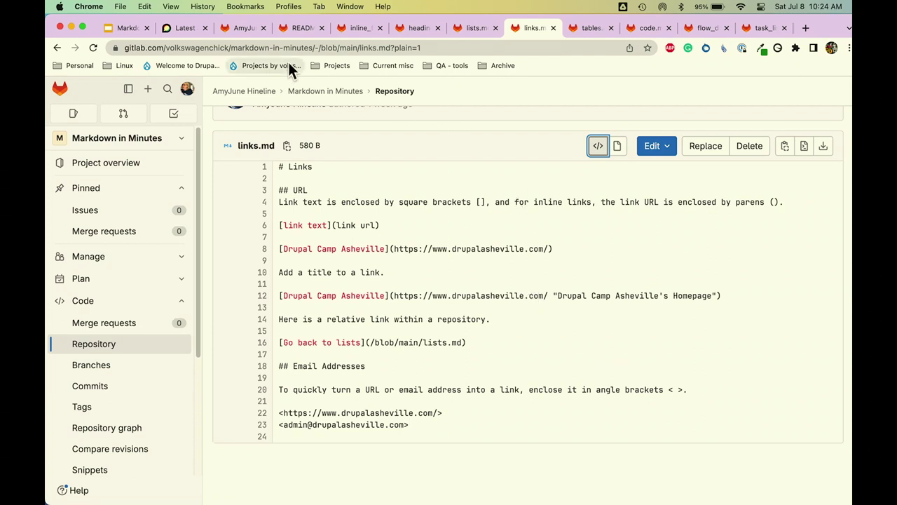
- View the repository's file list and lists.md, the target of the relative link, and return to links.md
click(252, 27)
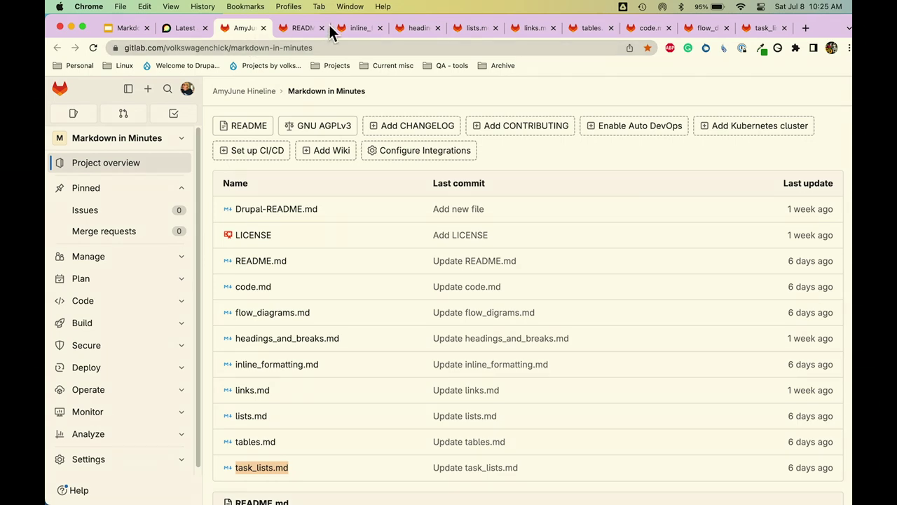
click(470, 31)
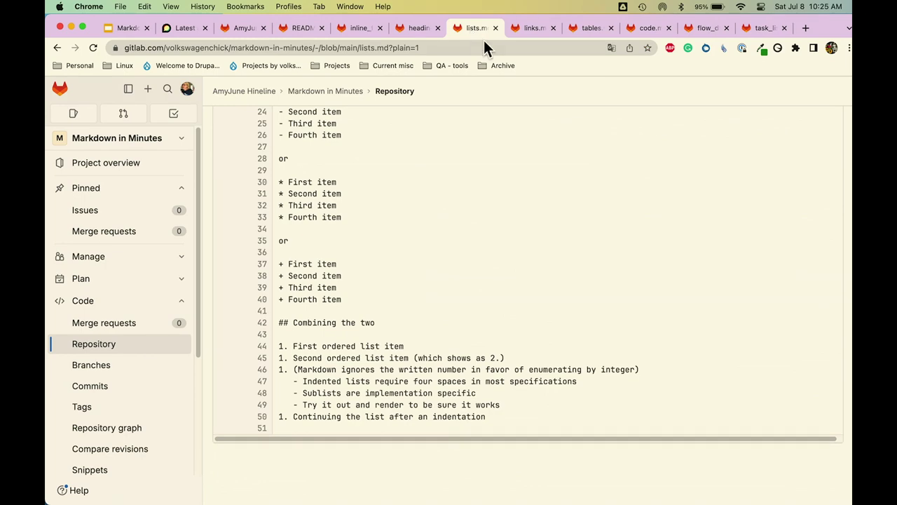
click(532, 31)
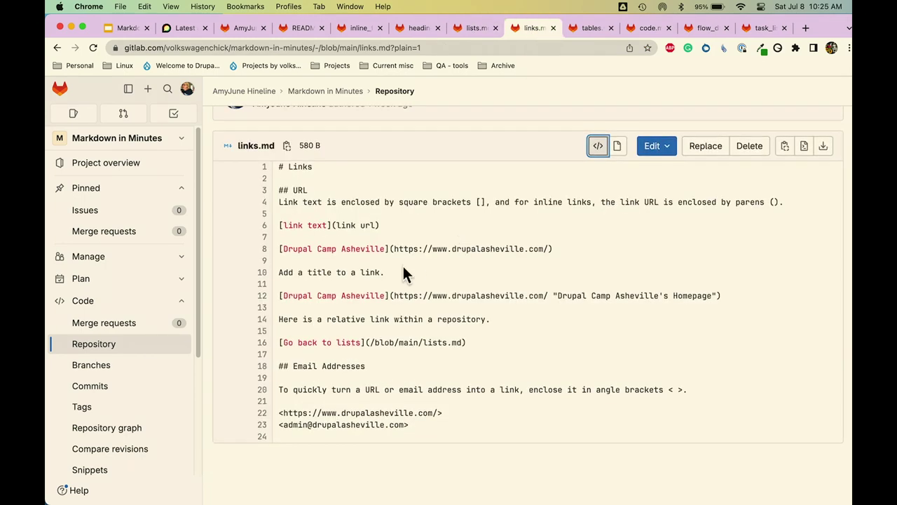
- Test the "Go back to lists" relative link in the rendered links.md, and return to the email addresses section
click(617, 145)
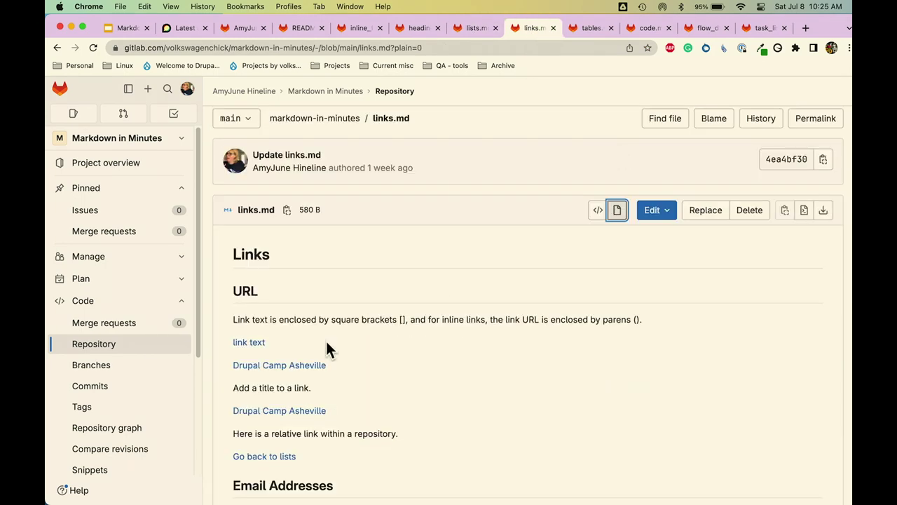
scroll(326, 347, down, 3)
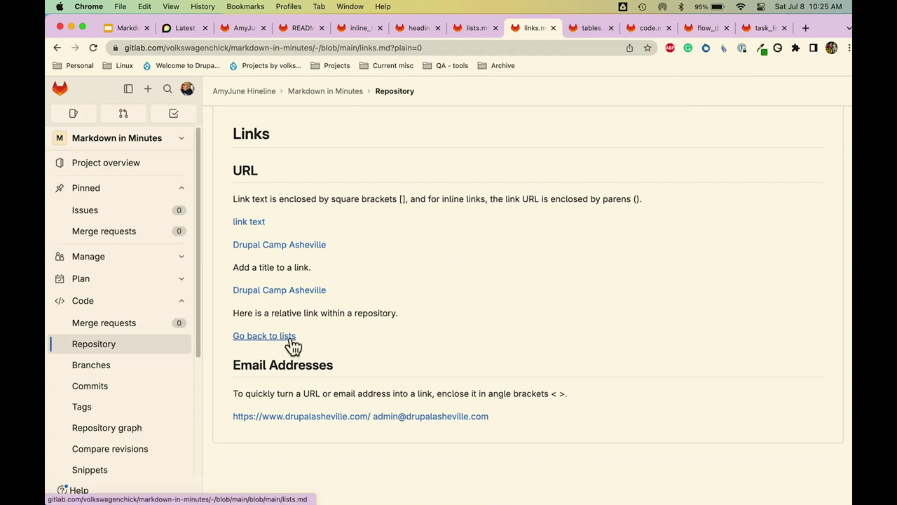
click(293, 343)
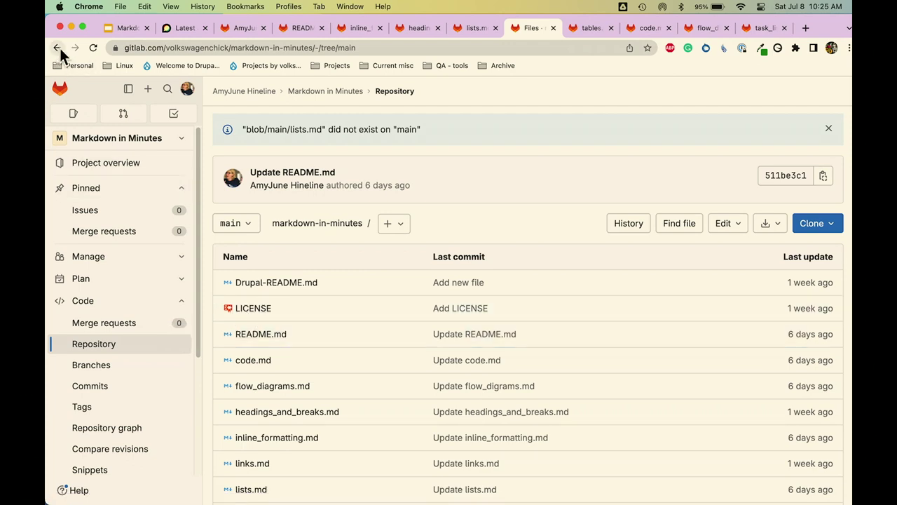
click(56, 48)
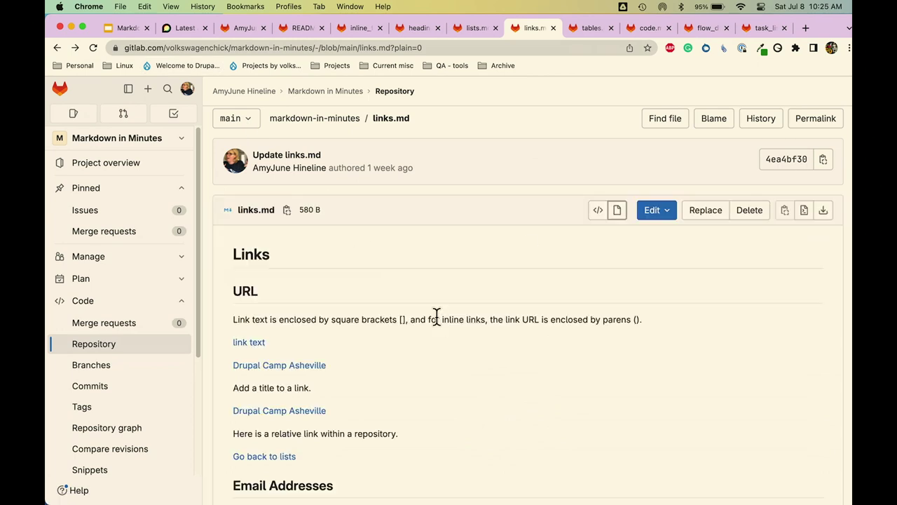
scroll(436, 321, down, 3)
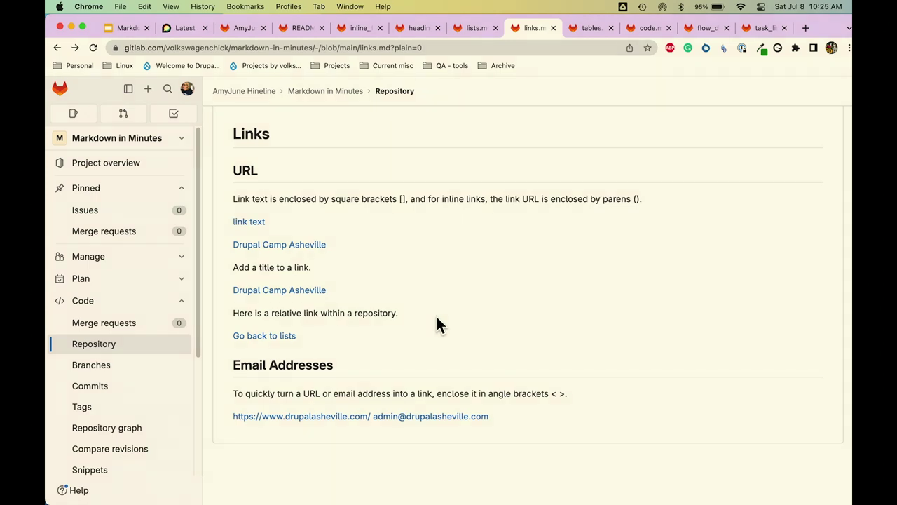
- Insert a blank line between the angle-bracketed URL and email address in links.md, commit it to main, and view the rendered result
scroll(437, 316, up, 3)
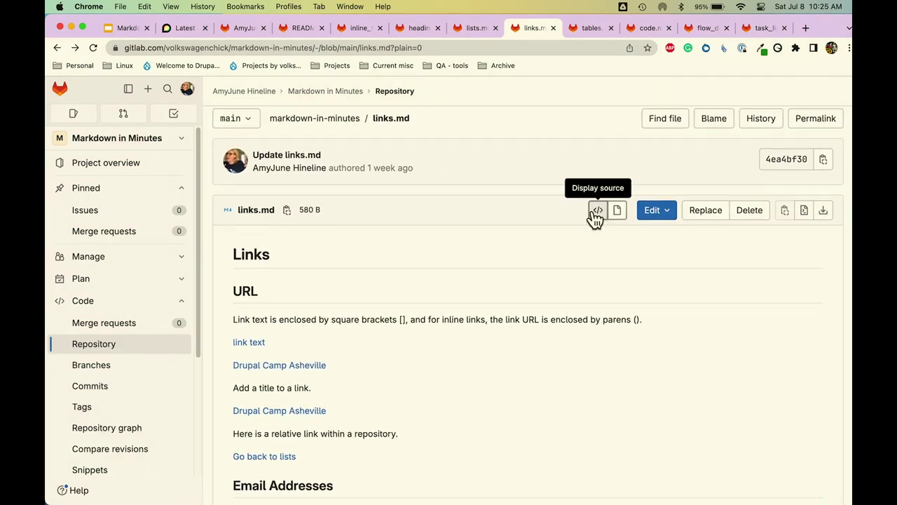
click(671, 212)
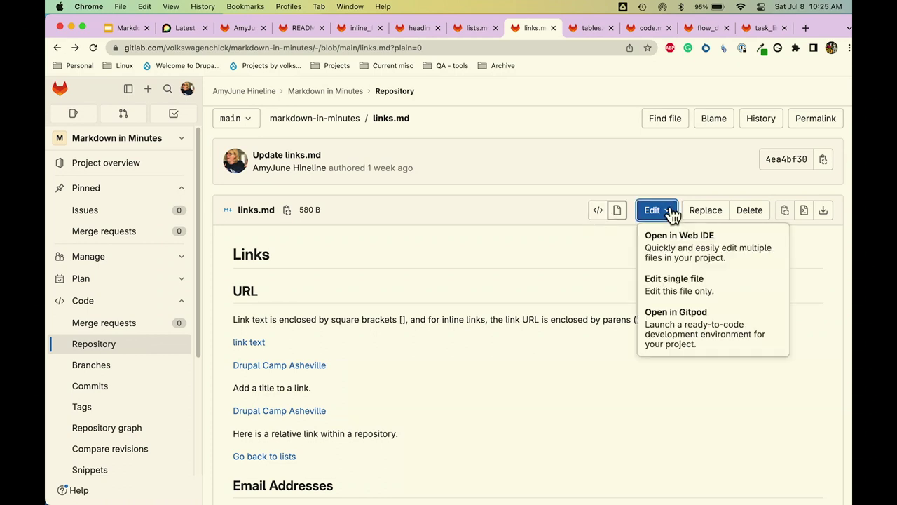
click(680, 280)
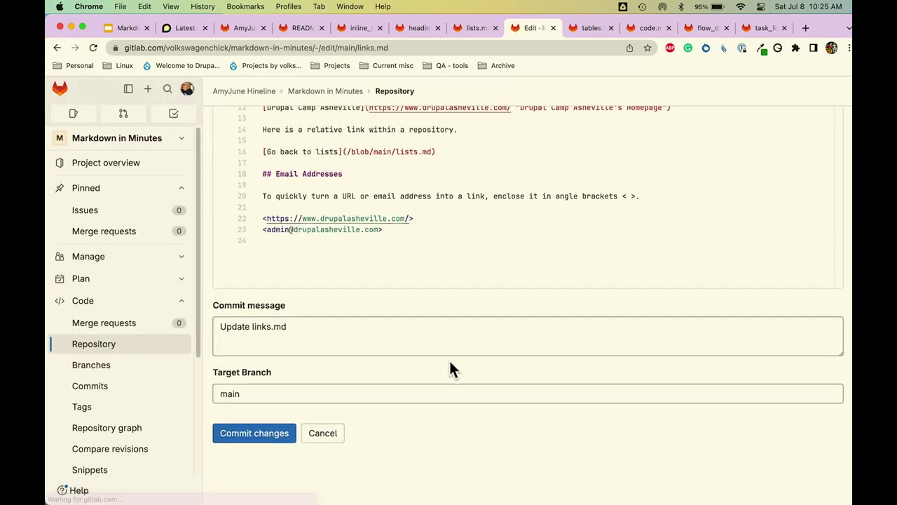
click(425, 219)
key(Return)
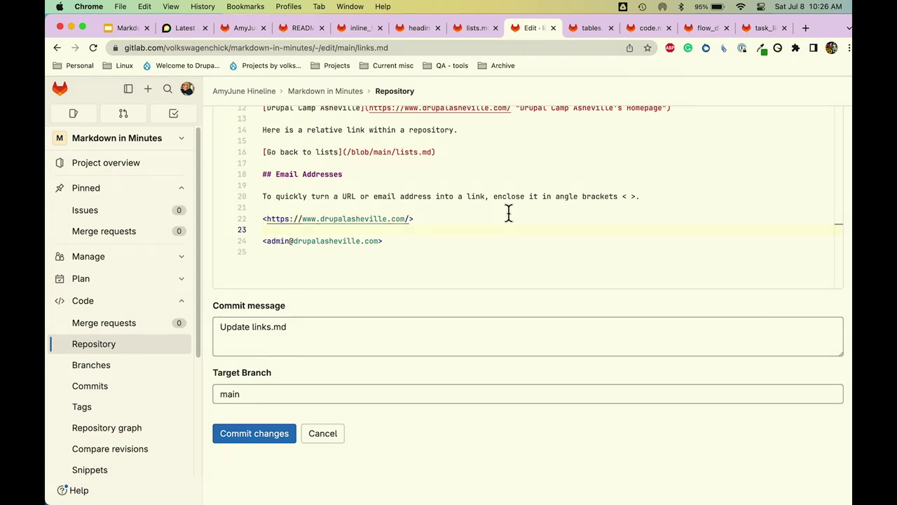
click(260, 438)
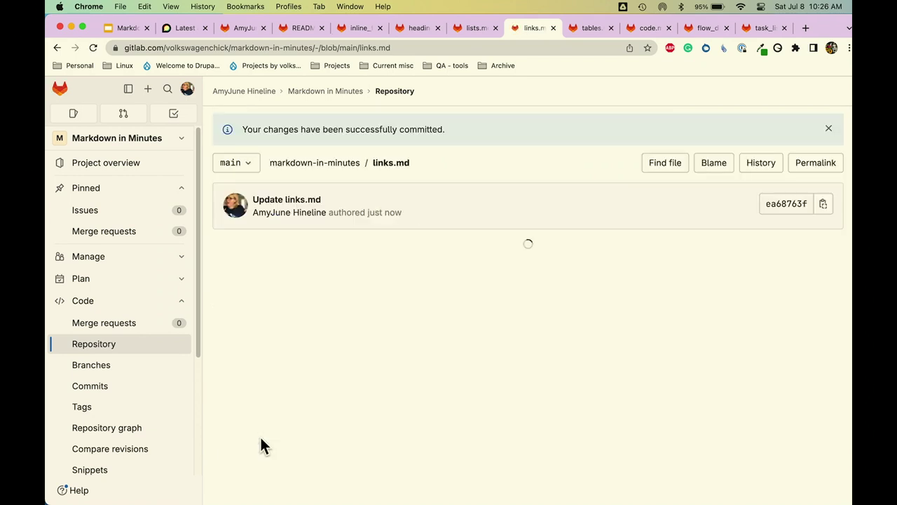
scroll(314, 444, down, 5)
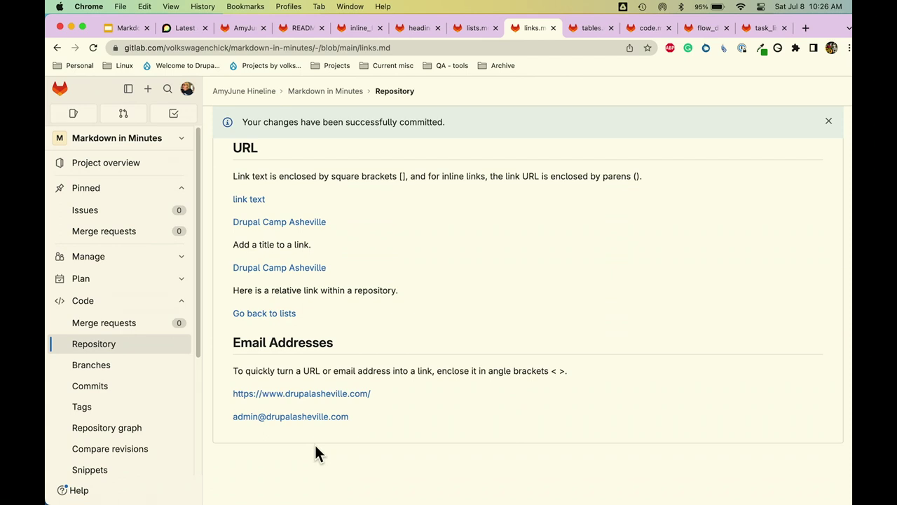
scroll(314, 453, up, 1)
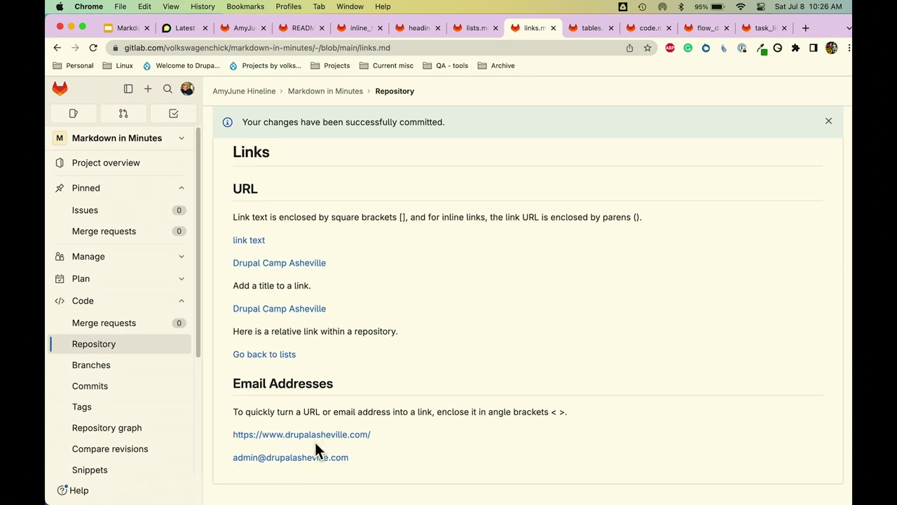
- Open tables.md and compare the rendered tables with the source syntax for left, right and center alignment
click(588, 30)
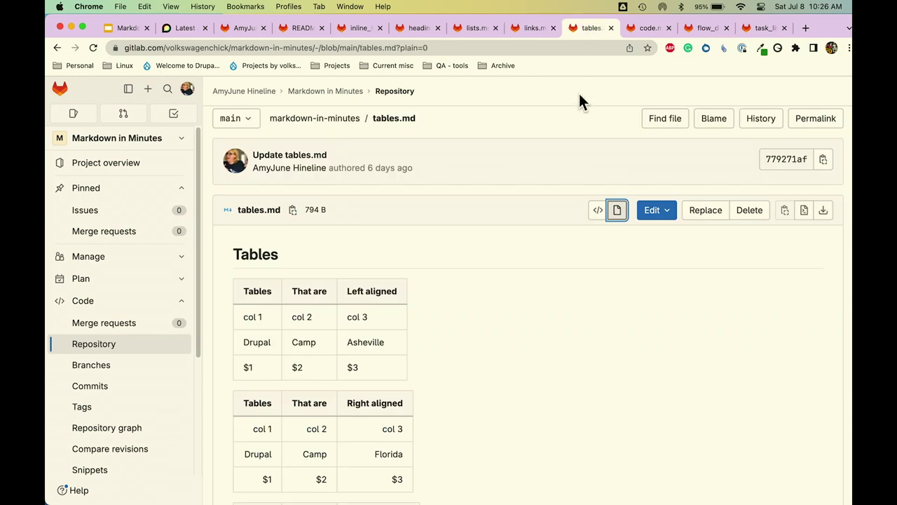
scroll(542, 339, down, 3)
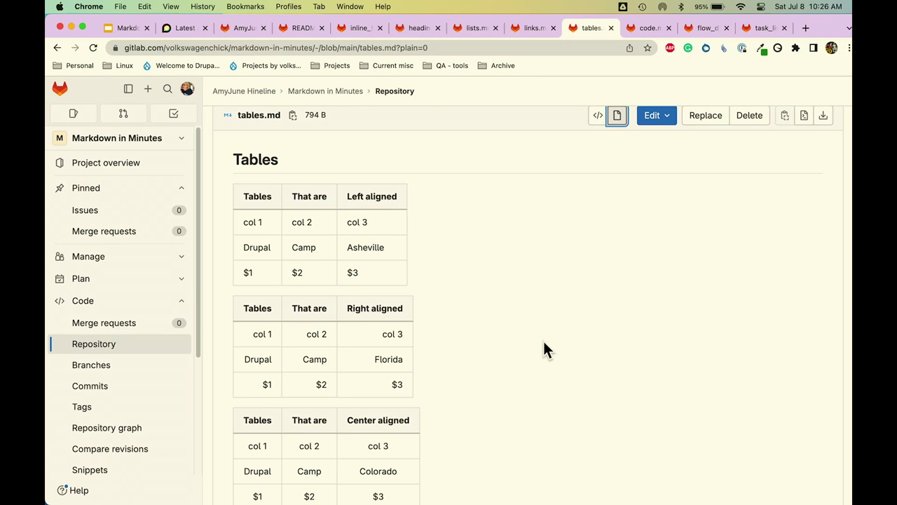
click(599, 119)
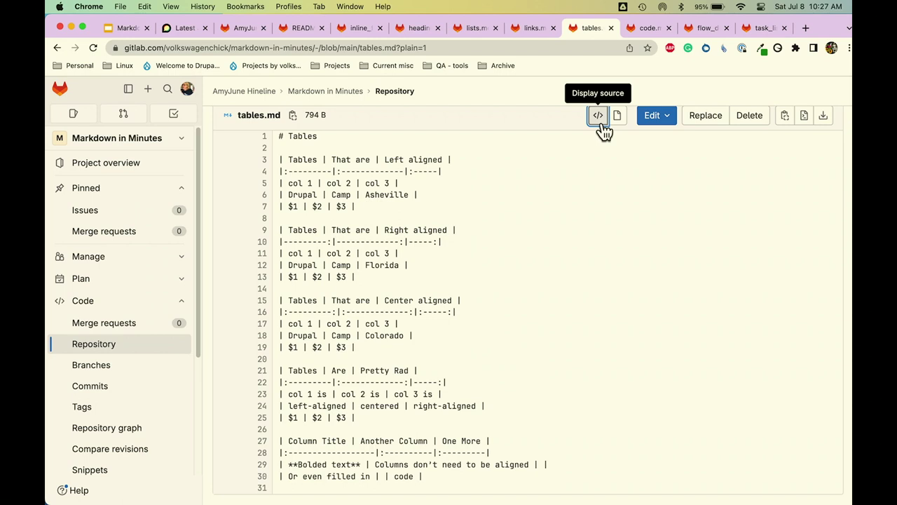
click(617, 116)
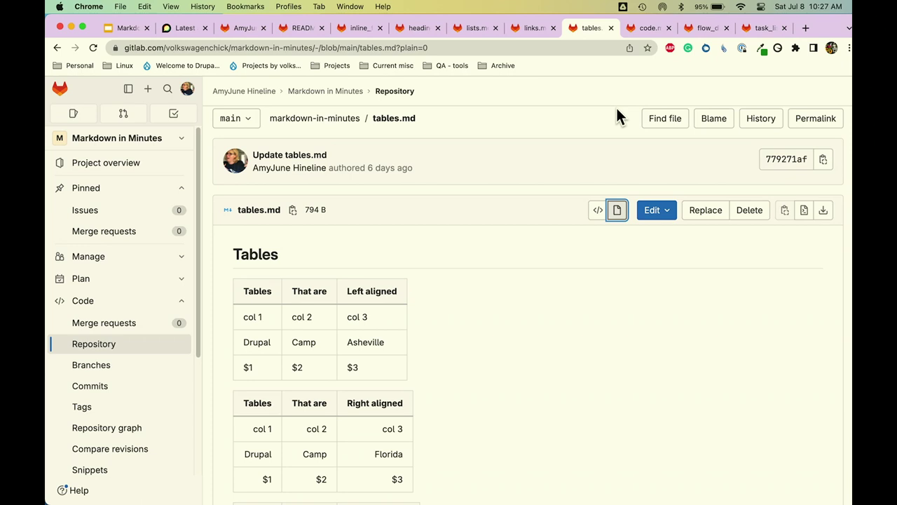
click(597, 211)
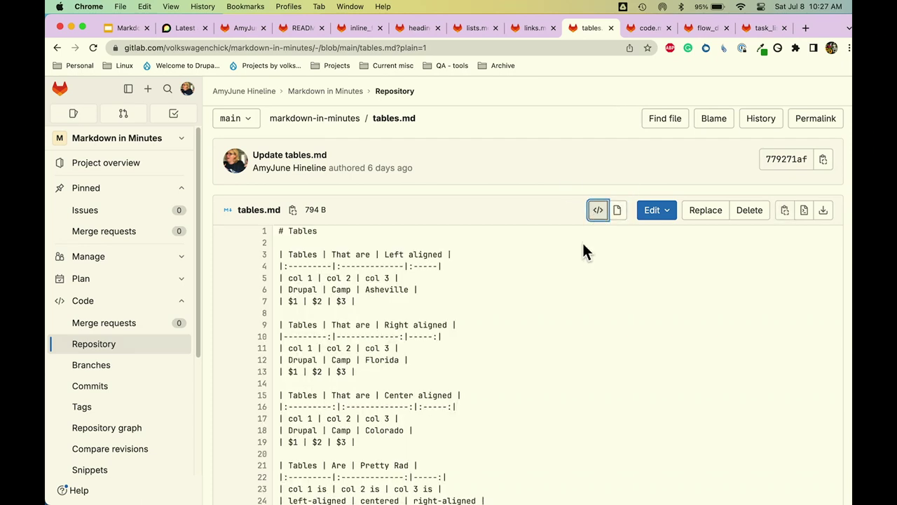
scroll(586, 253, down, 3)
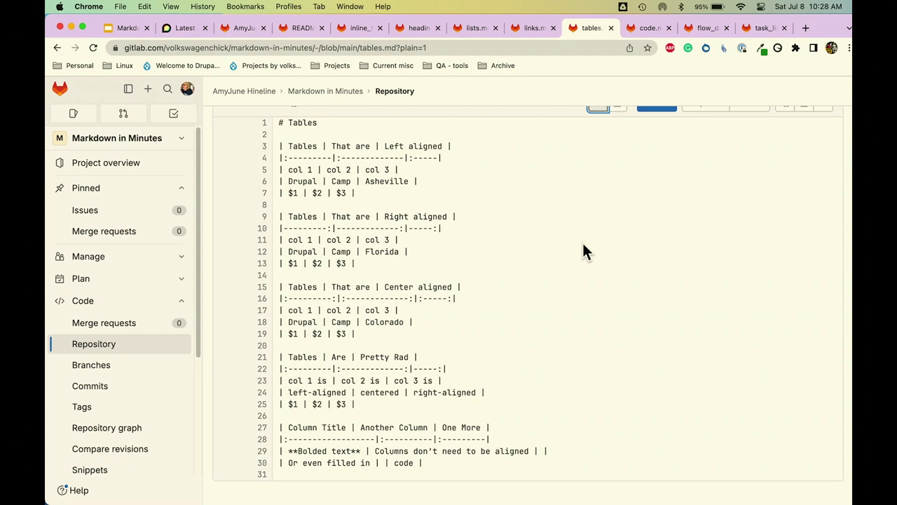
- Display the rendered tables.md and review all tables down to the one with bolded text and empty cells
scroll(589, 225, up, 2)
click(618, 154)
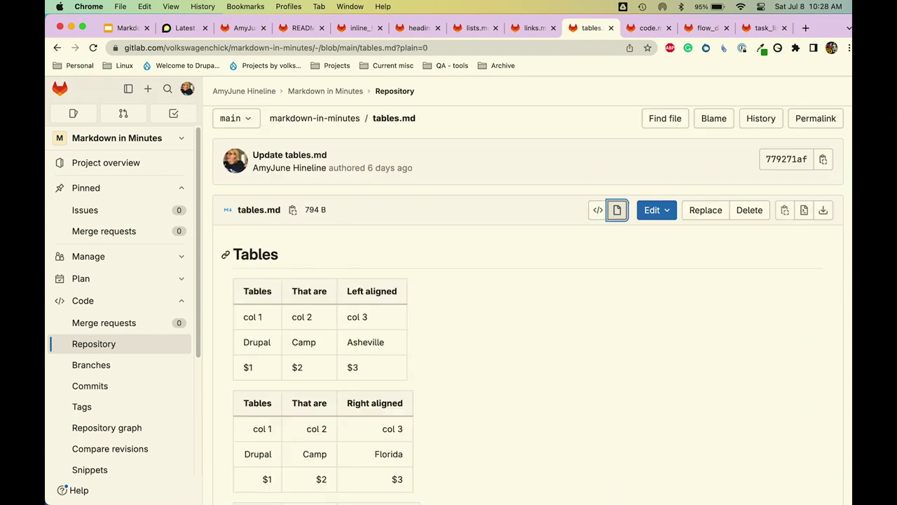
scroll(593, 385, down, 5)
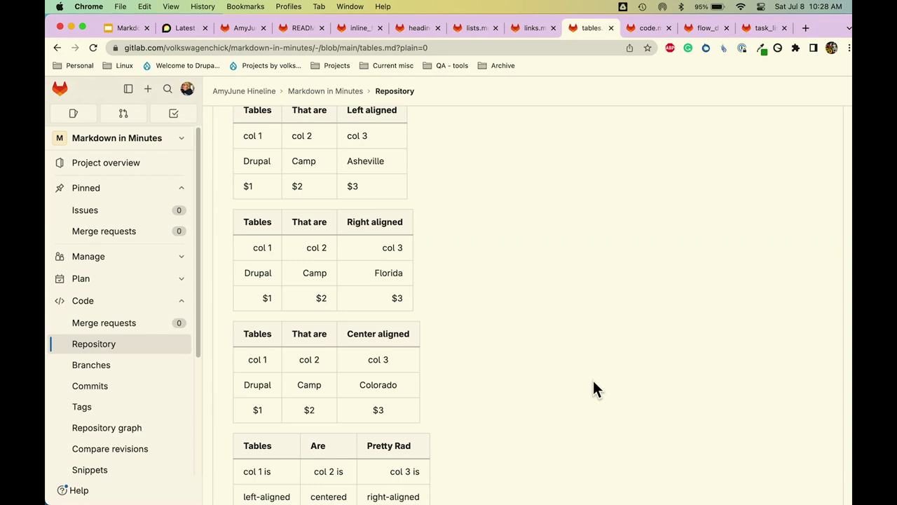
scroll(582, 383, down, 6)
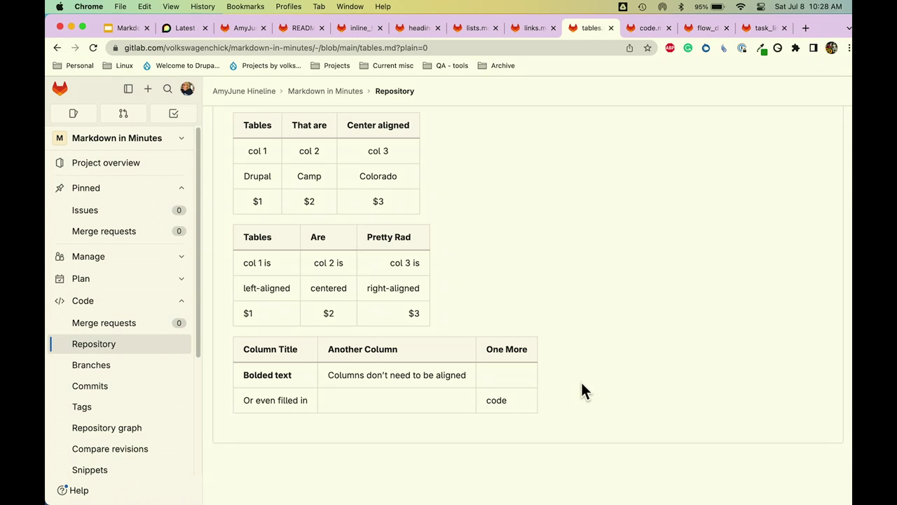
- Examine the pipe and colon syntax in the source of tables.md again, with a brief look at code.md in between
scroll(547, 395, up, 10)
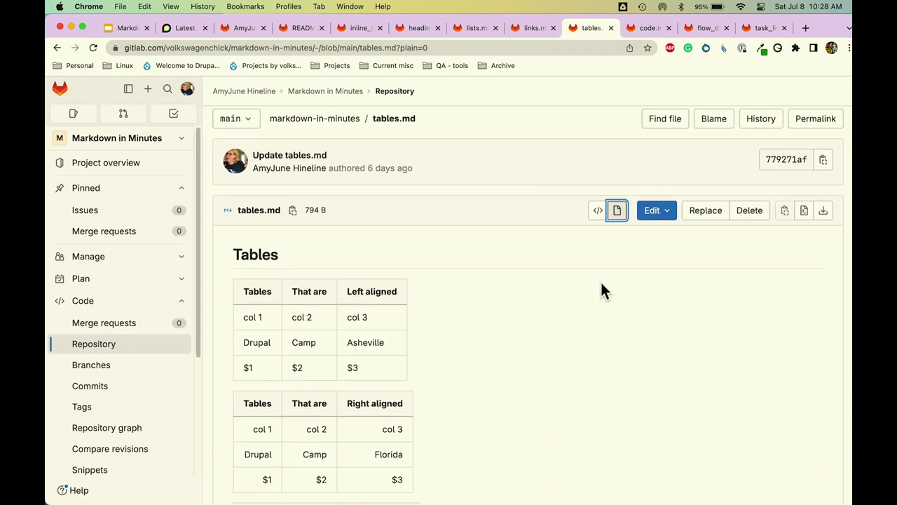
click(598, 211)
scroll(592, 298, down, 5)
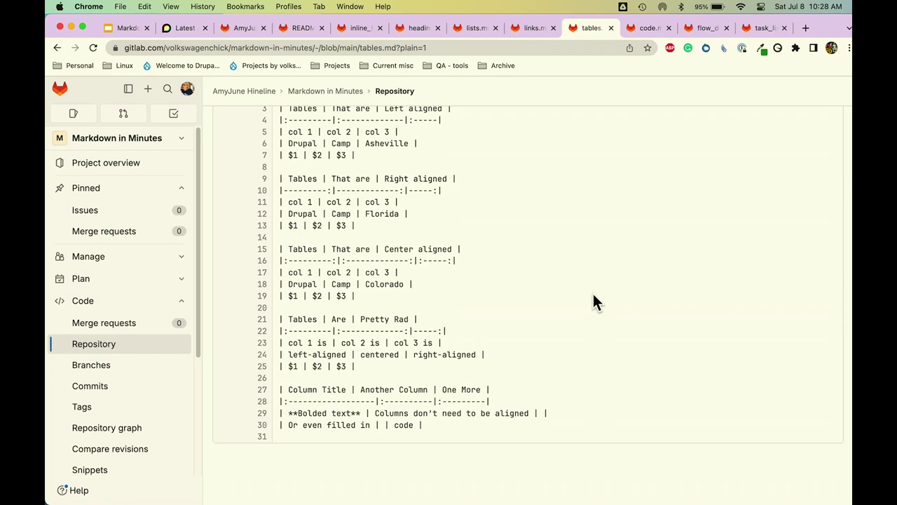
click(643, 27)
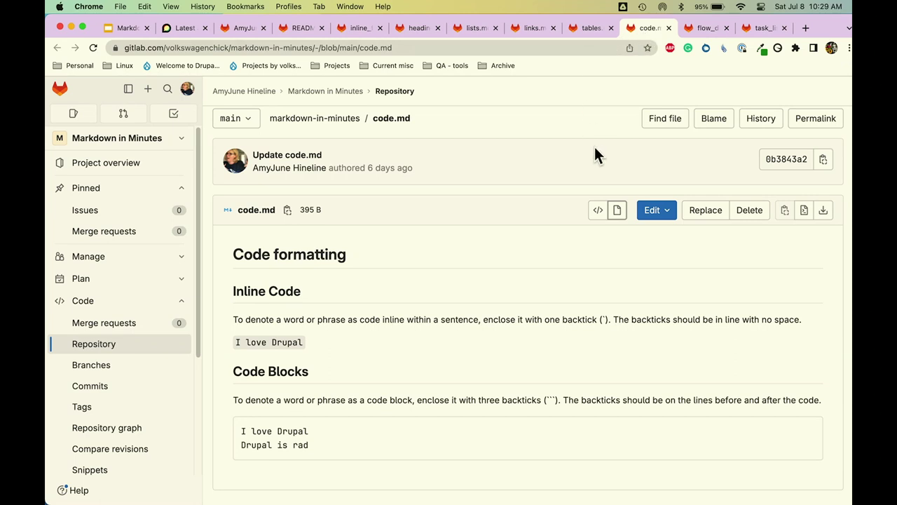
click(588, 29)
scroll(568, 203, up, 2)
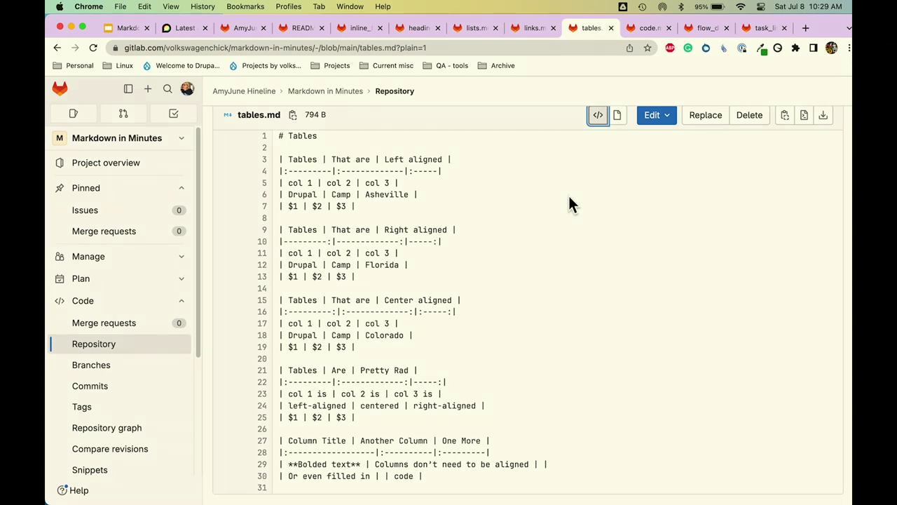
- Open code.md and compare the rendered inline code and code block with their backtick syntax in the source
click(648, 31)
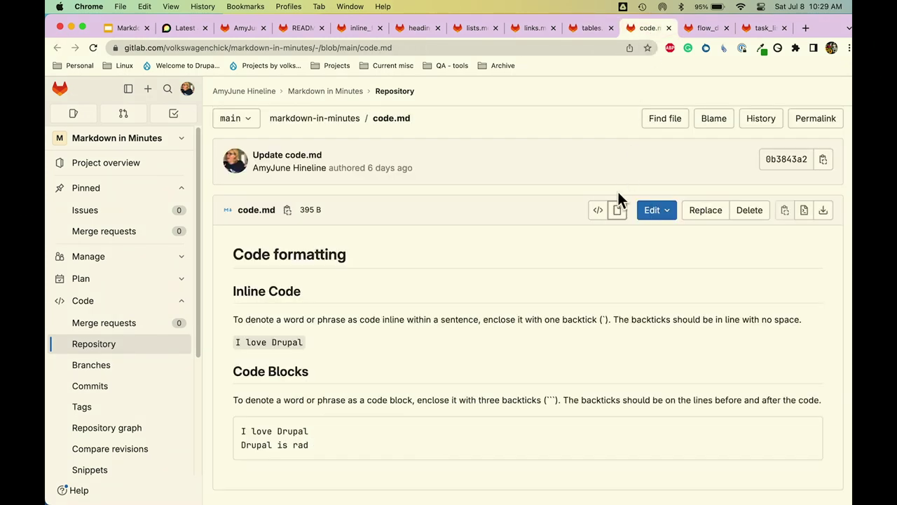
scroll(571, 279, down, 2)
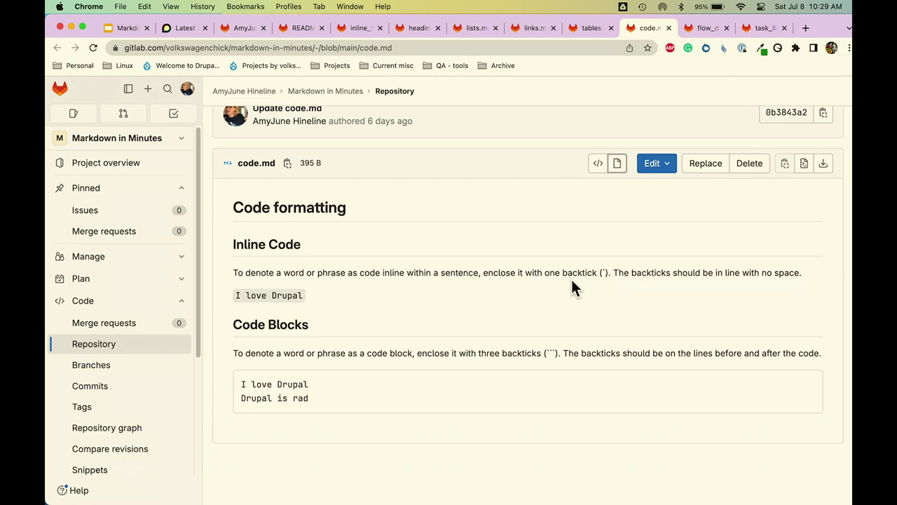
click(598, 164)
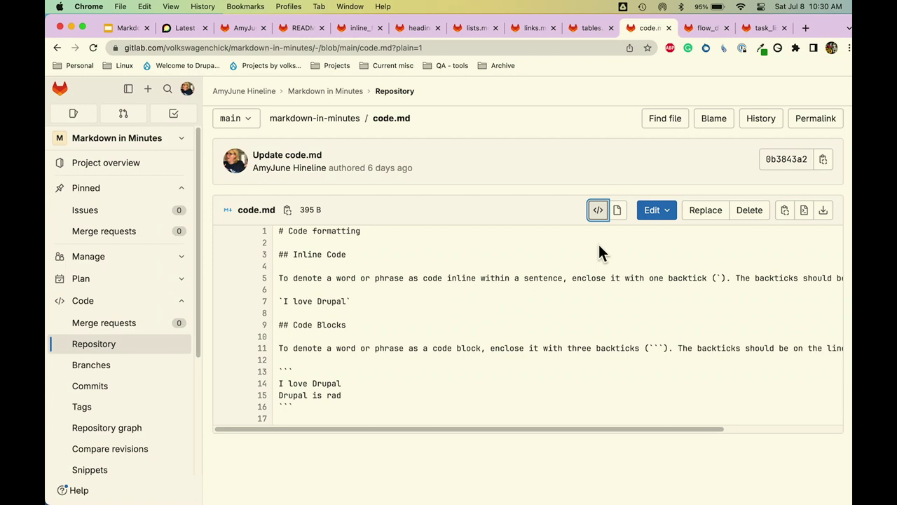
click(616, 212)
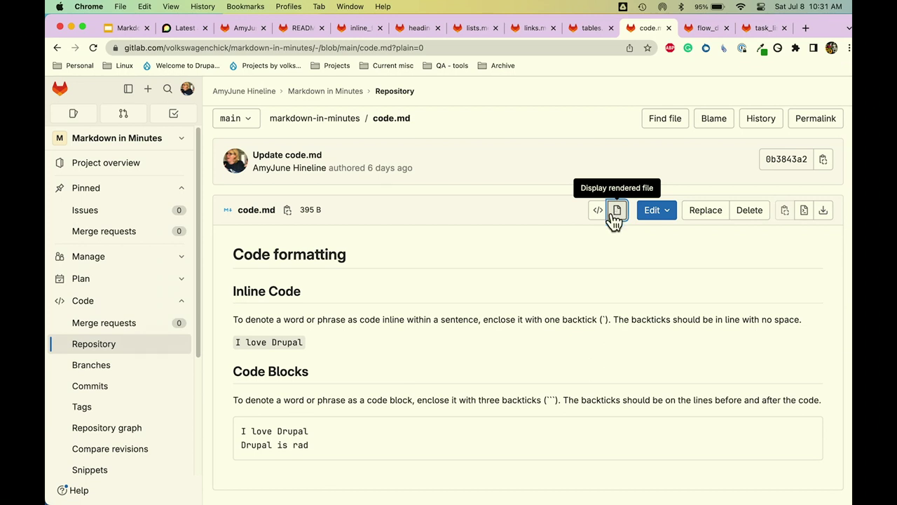
click(601, 210)
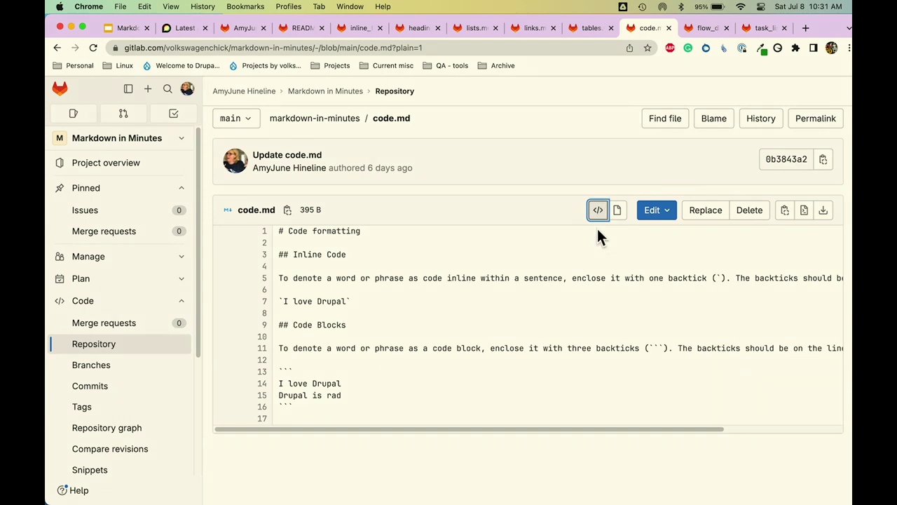
- Open flow_diagrams.md, view the rendered diagrams, and examine the mermaid code blocks in its source
click(710, 29)
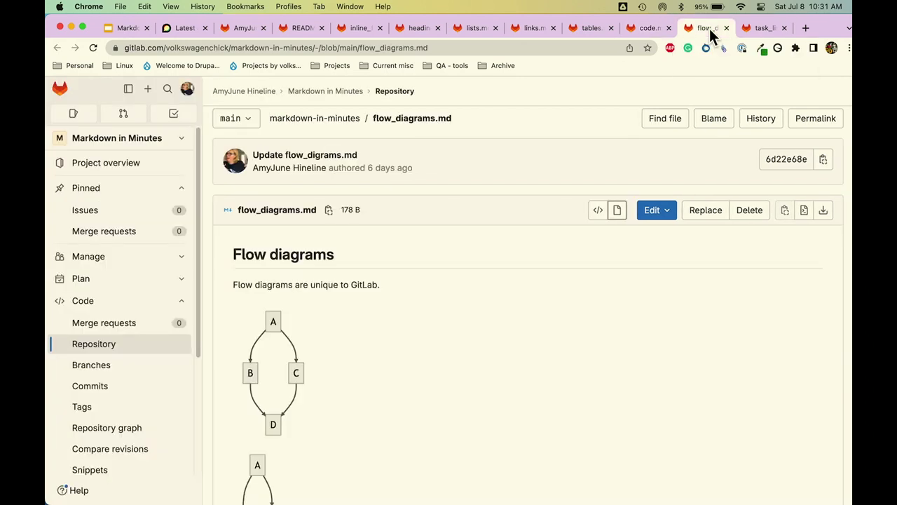
scroll(673, 227, down, 2)
scroll(675, 226, down, 1)
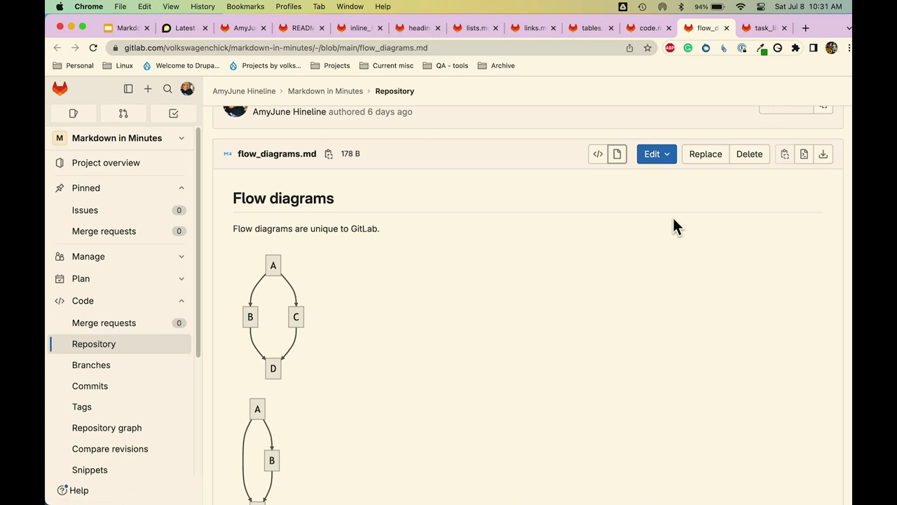
click(598, 154)
scroll(599, 260, down, 1)
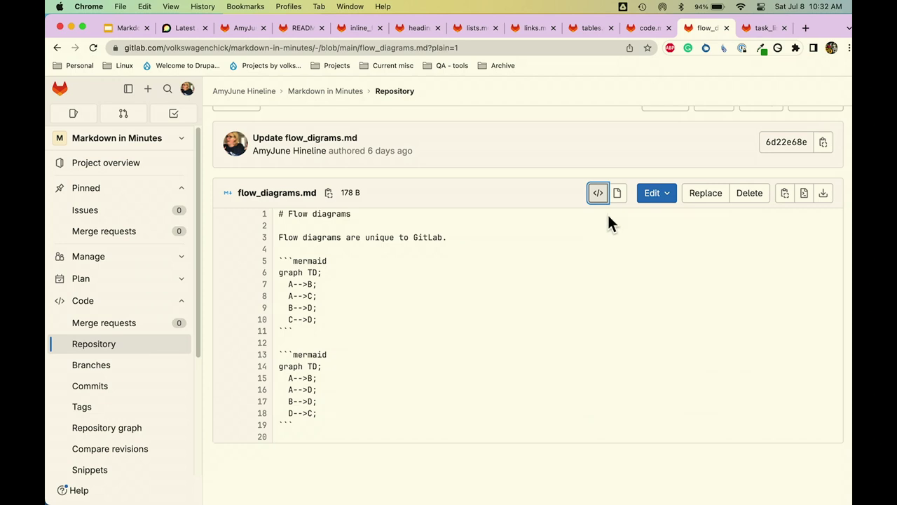
- Compare both rendered flow diagrams with their mermaid source once more, ending on the rendered diagrams
click(618, 195)
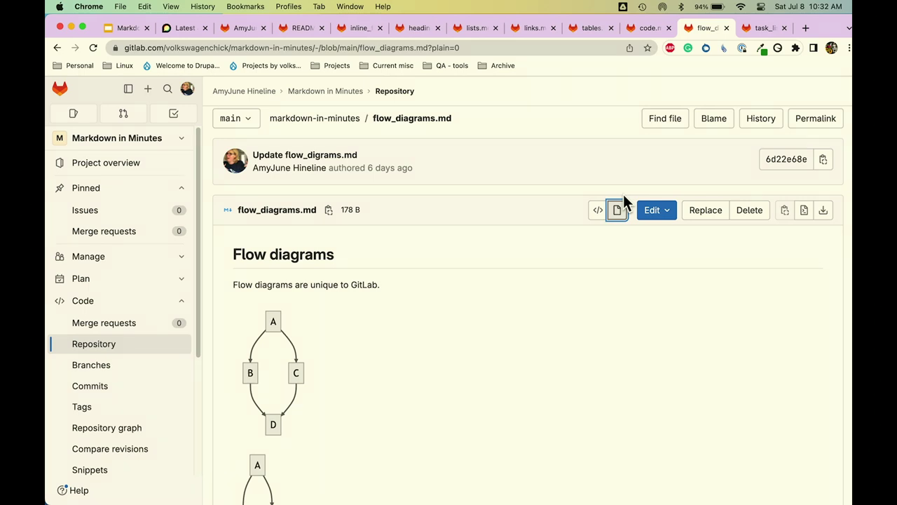
scroll(514, 319, down, 3)
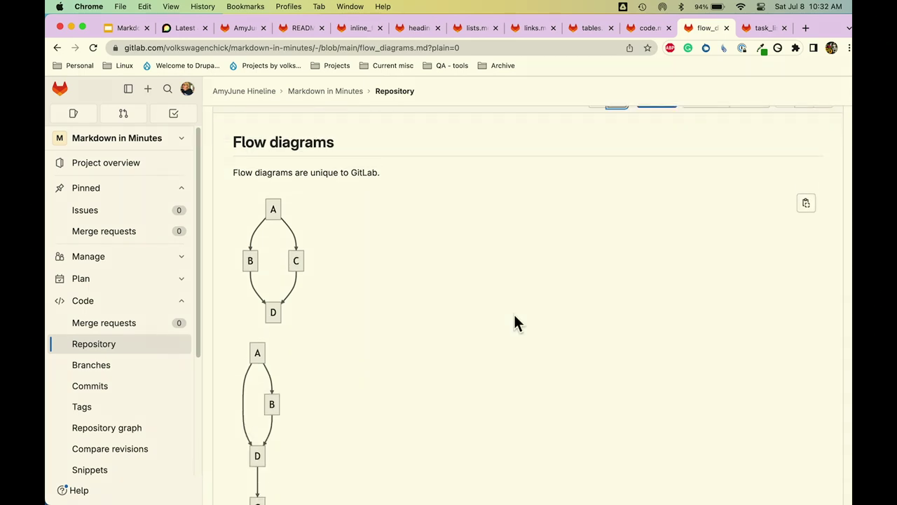
scroll(514, 323, up, 2)
click(597, 149)
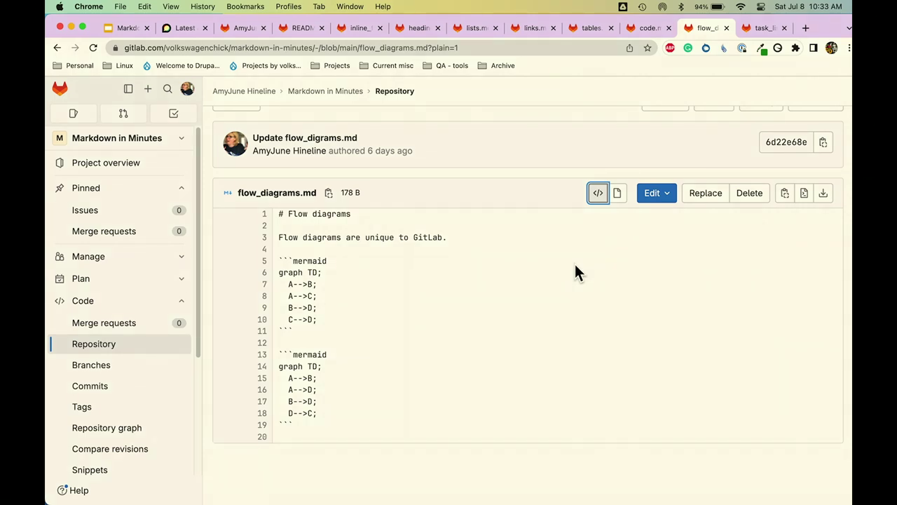
click(617, 193)
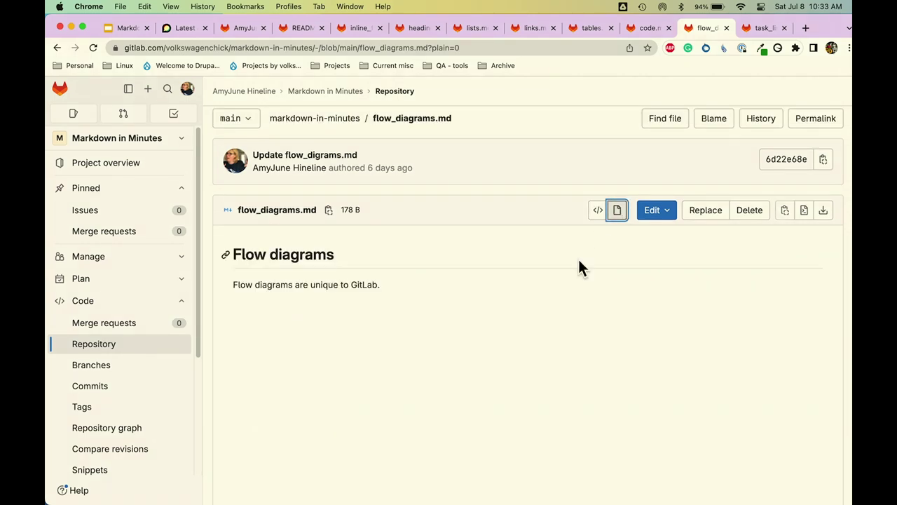
scroll(577, 321, down, 5)
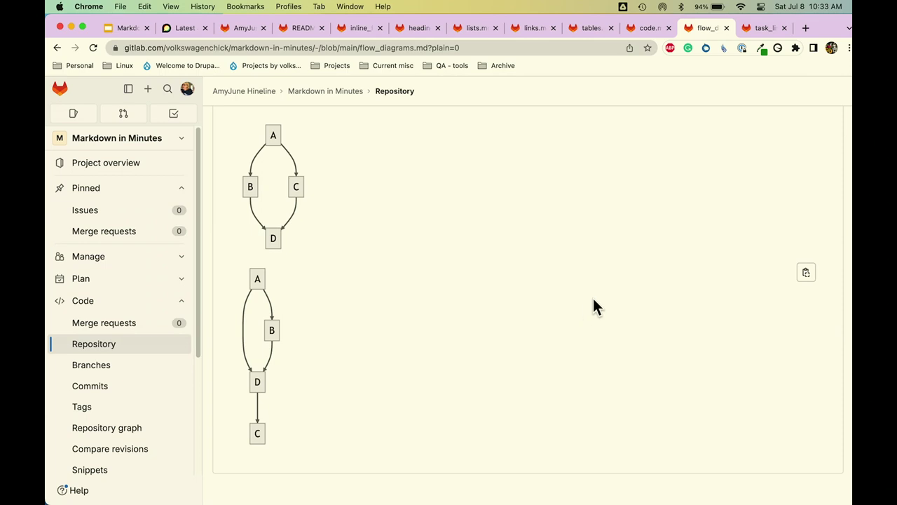
- Open task_lists.md and compare the rendered bulleted and numbered task lists with their bracket syntax in the source
click(764, 28)
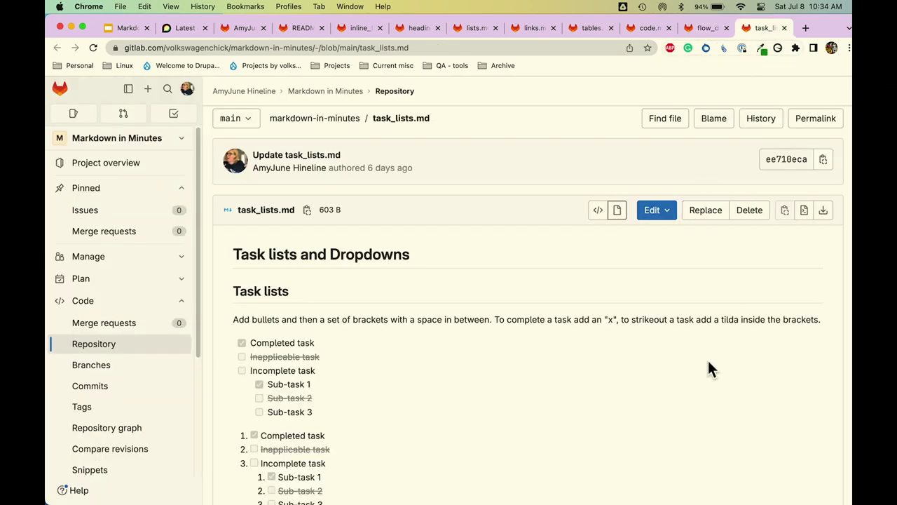
scroll(708, 367, down, 3)
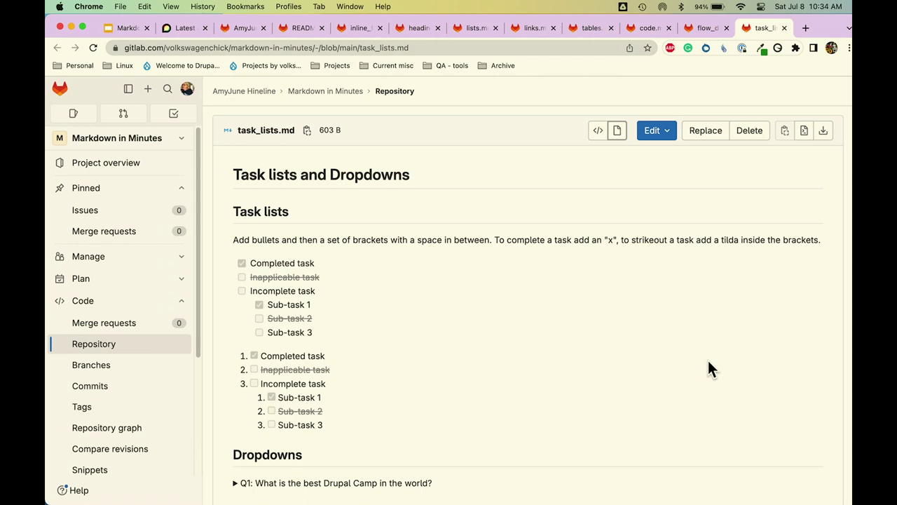
click(598, 130)
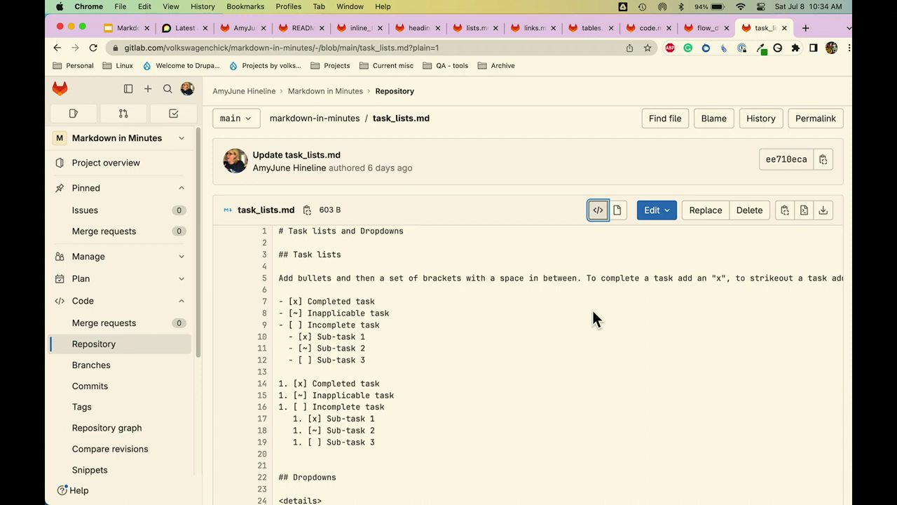
click(619, 214)
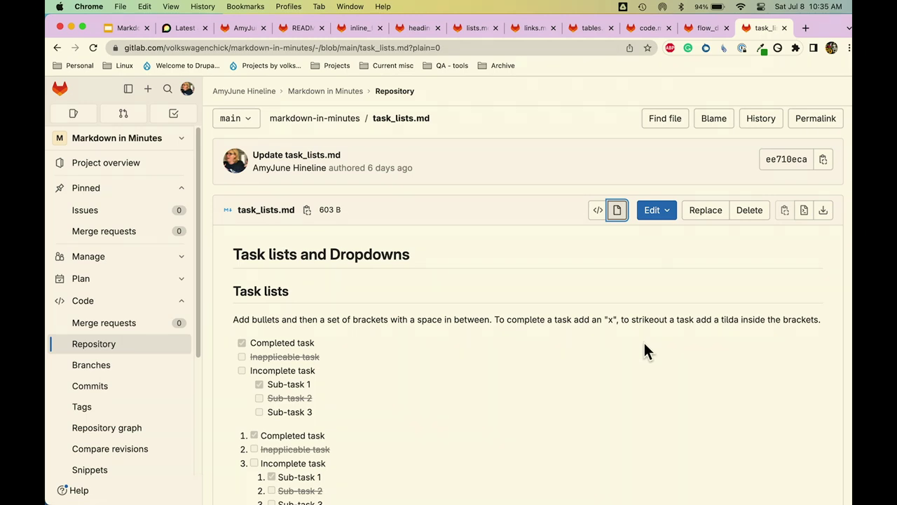
click(598, 210)
scroll(621, 323, down, 1)
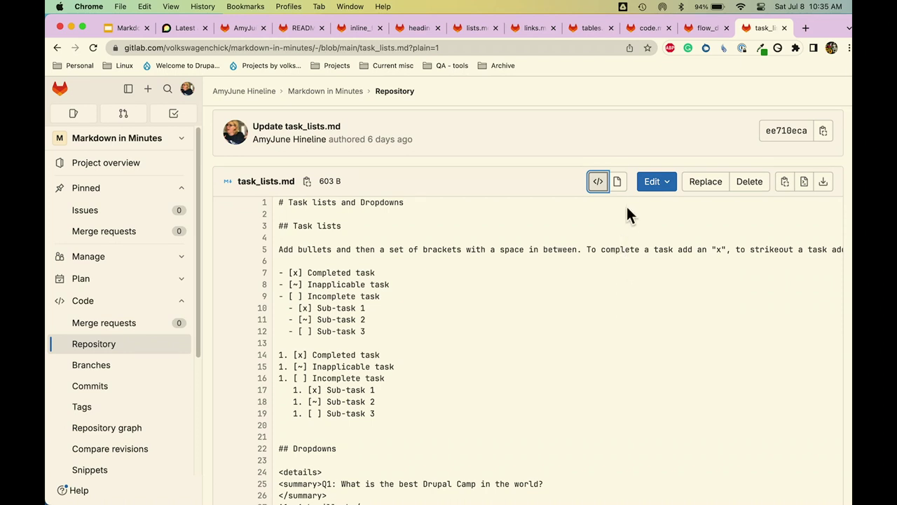
- View the rendered task_lists.md and expand and collapse the Q1 question under Dropdowns, leaving its answers expanded
click(617, 184)
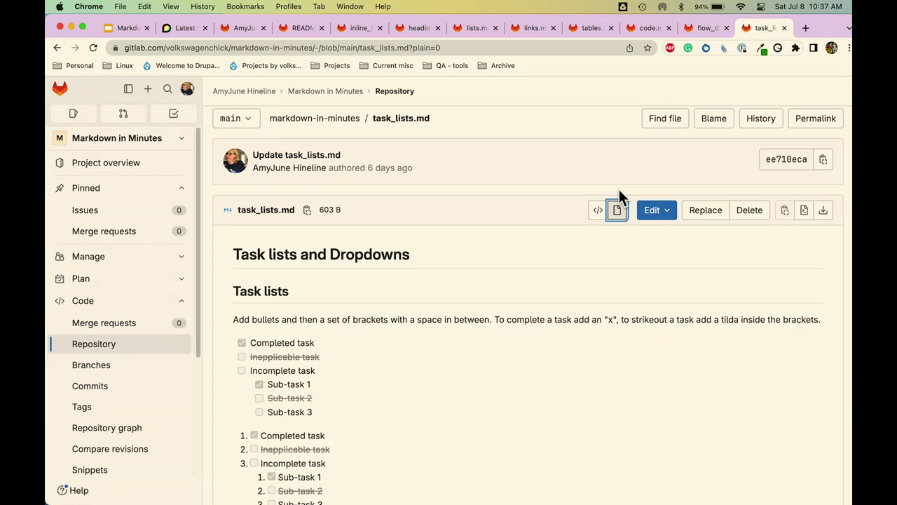
scroll(587, 265, down, 5)
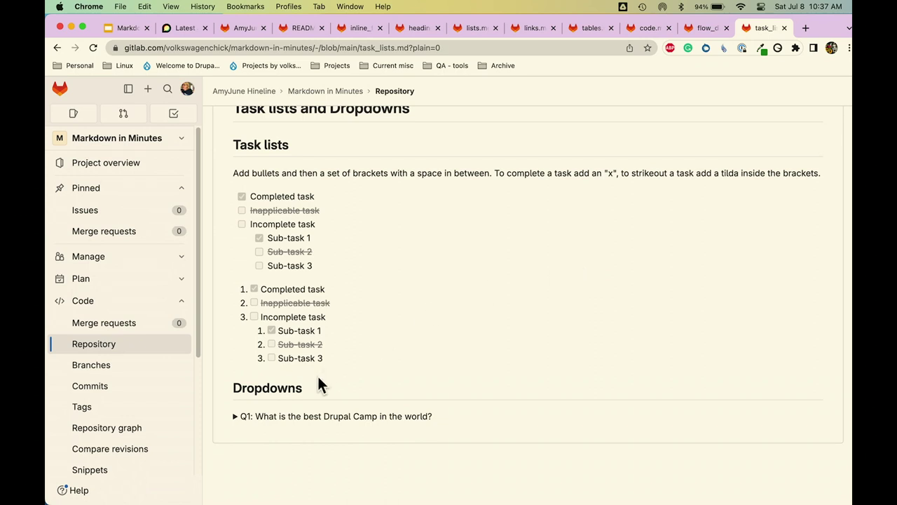
click(242, 418)
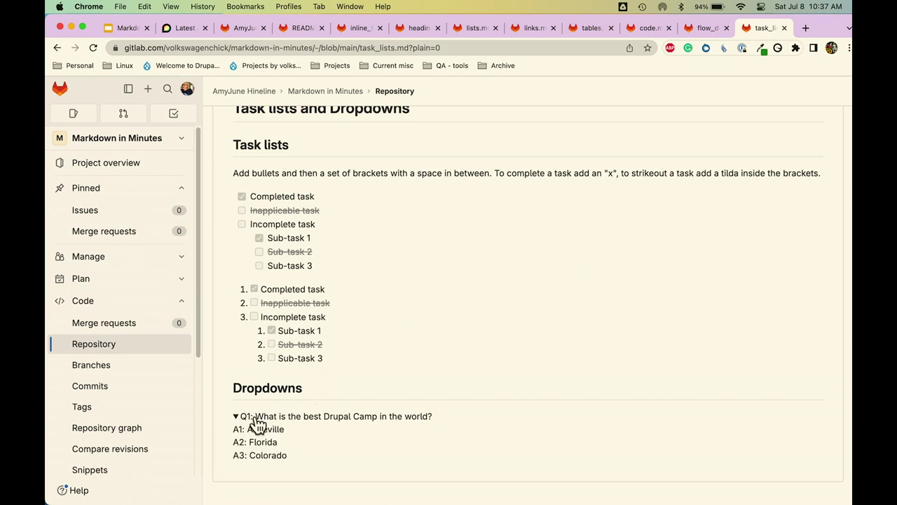
scroll(345, 437, down, 1)
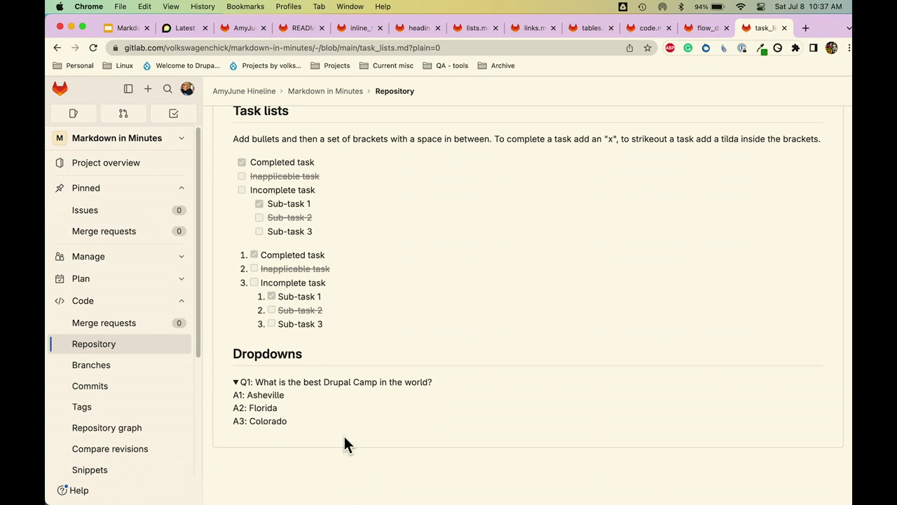
click(238, 382)
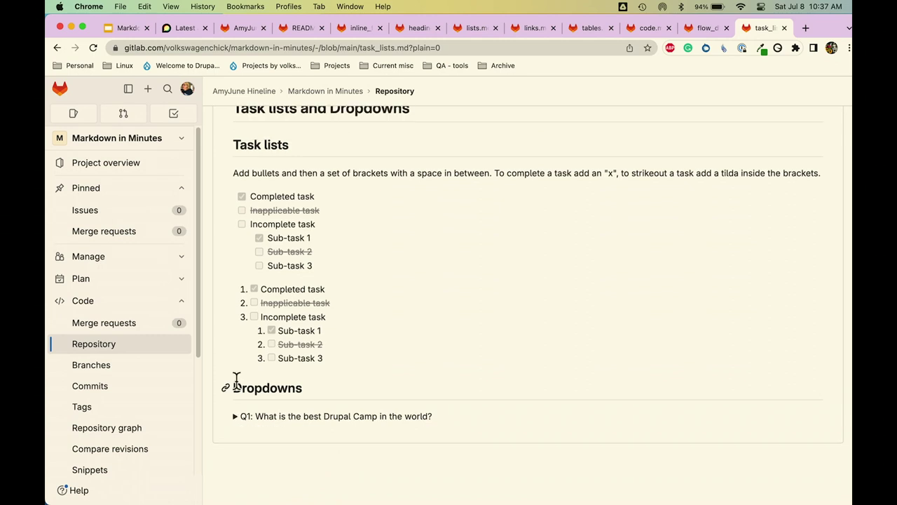
click(235, 416)
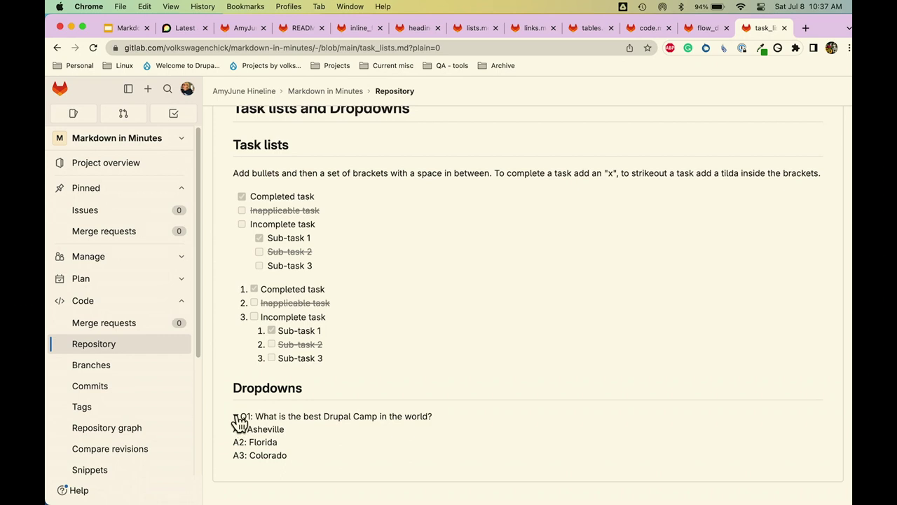
scroll(464, 359, up, 4)
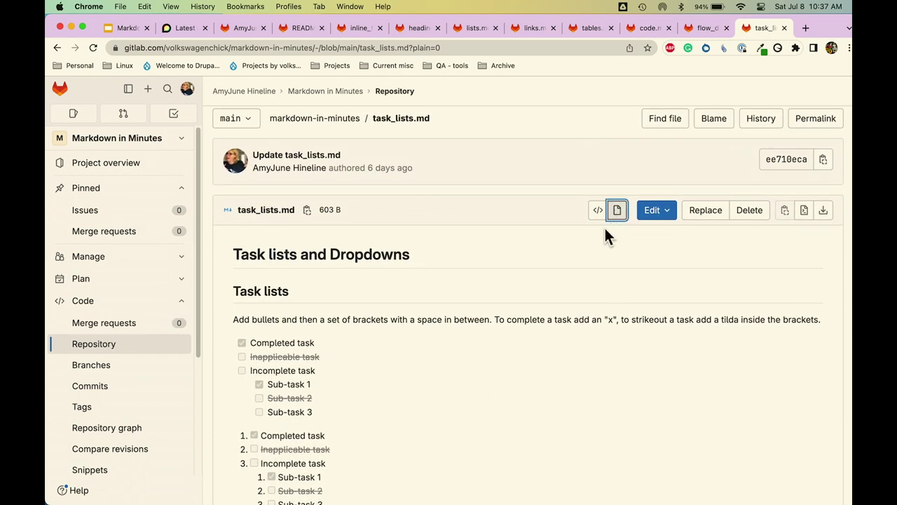
scroll(582, 280, down, 5)
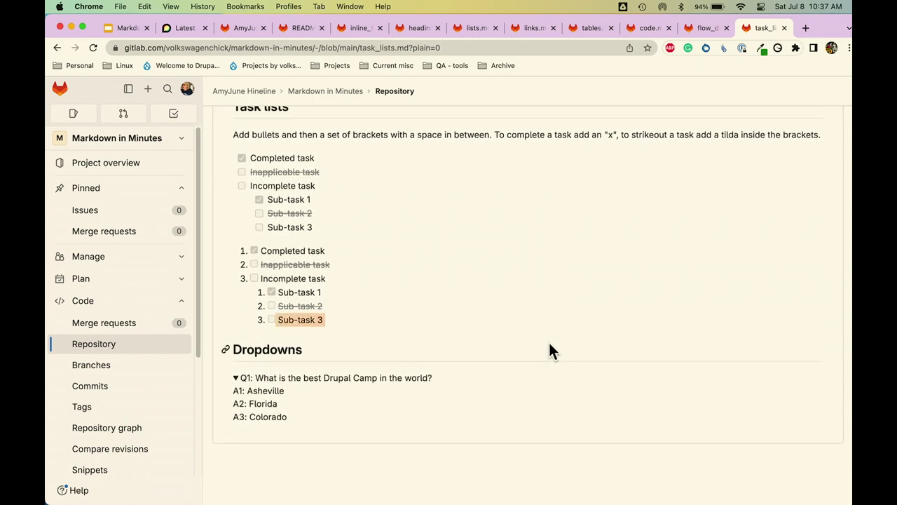
- Examine the details and summary tags of the Dropdowns section in the source of task_lists.md
scroll(549, 342, up, 5)
click(598, 210)
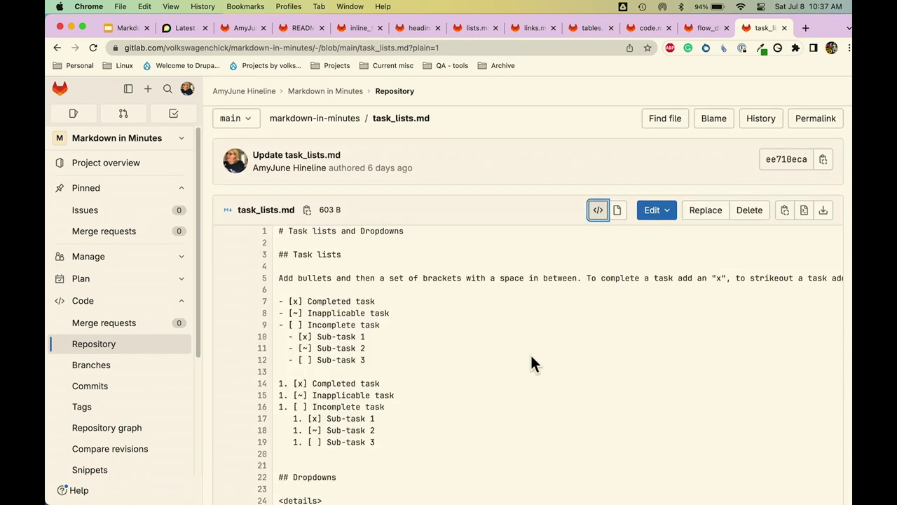
scroll(531, 359, down, 4)
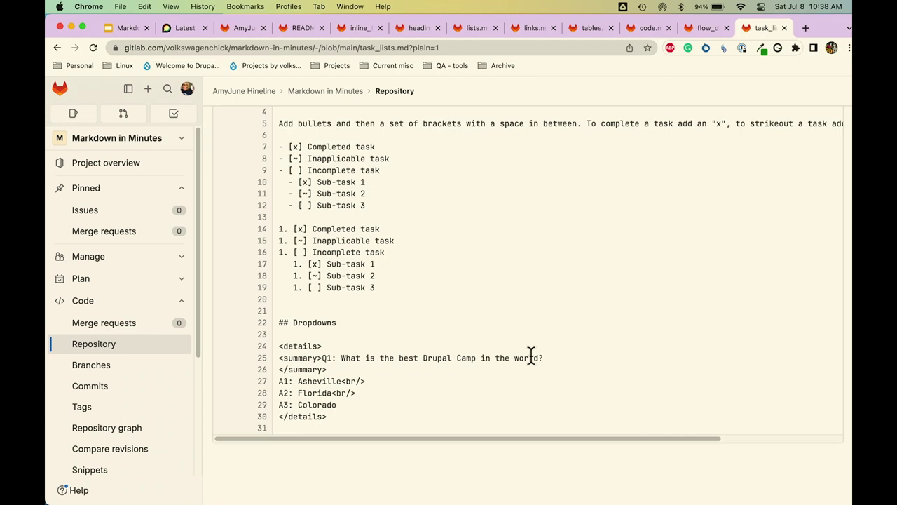
scroll(531, 355, up, 5)
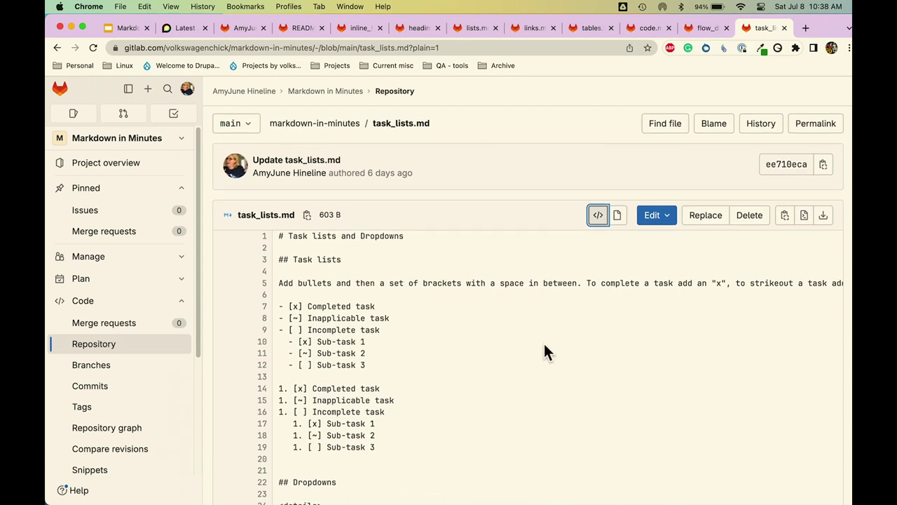
- Expand the Q1 dropdown in the rendered task_lists.md again and compare its answers with the source
click(617, 210)
scroll(619, 298, down, 4)
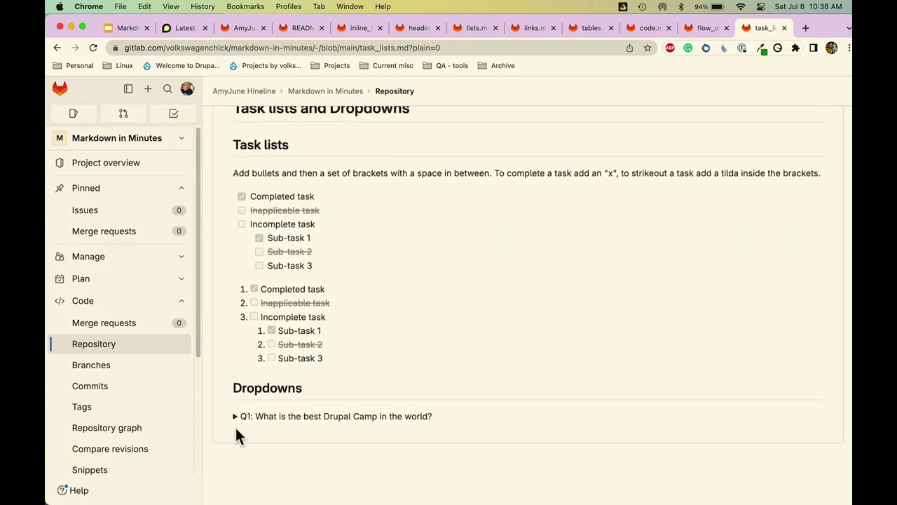
click(238, 421)
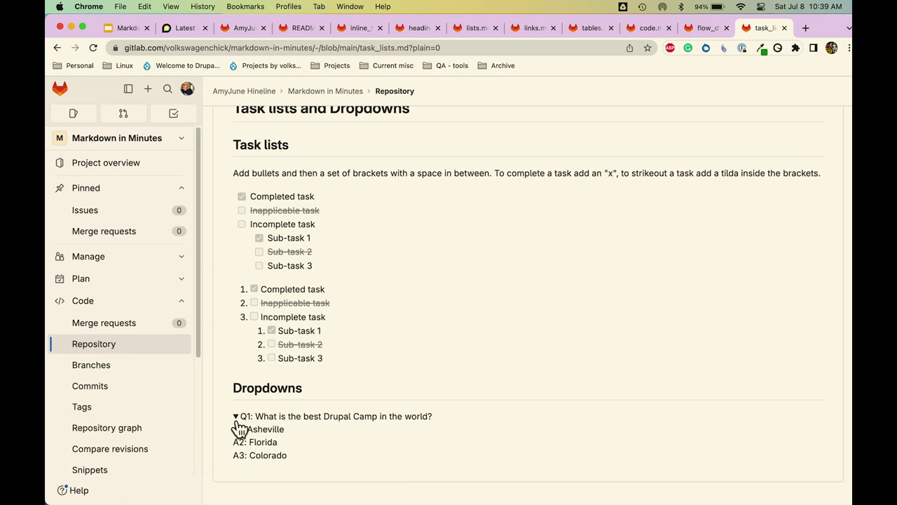
scroll(322, 366, up, 2)
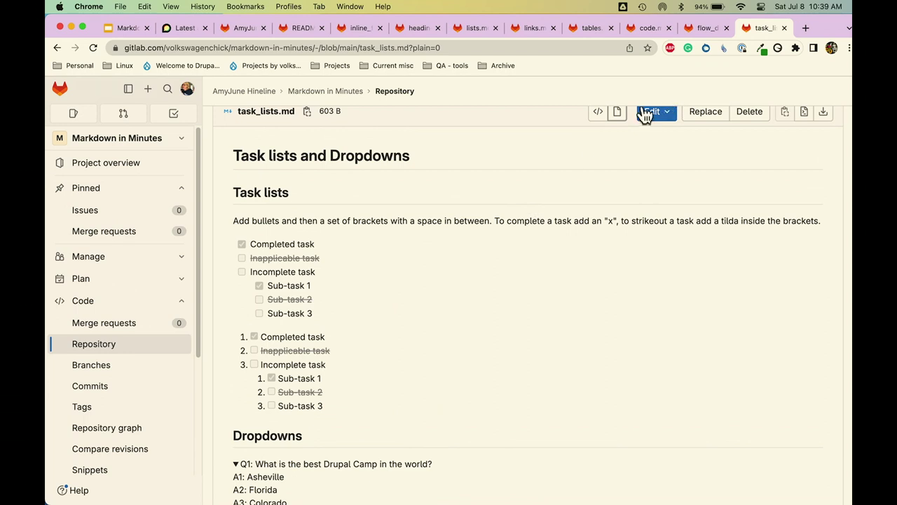
click(597, 112)
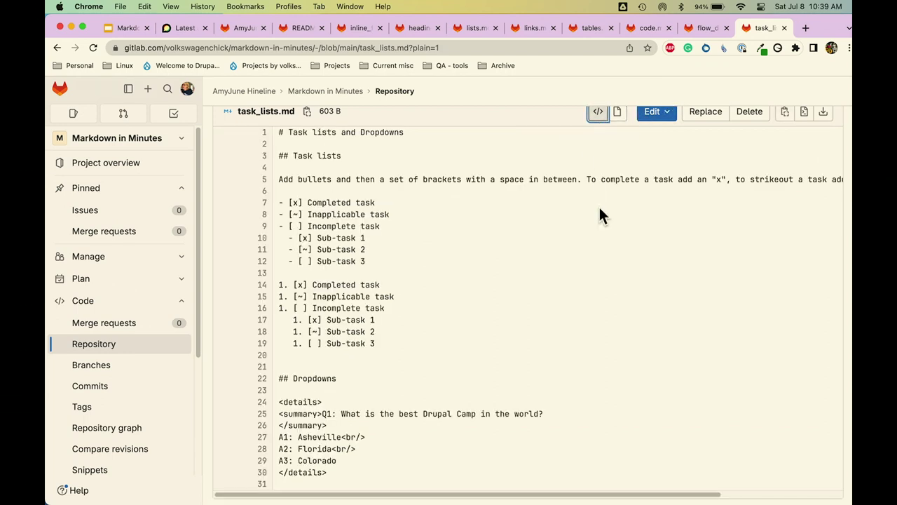
scroll(600, 207, down, 1)
scroll(600, 207, up, 2)
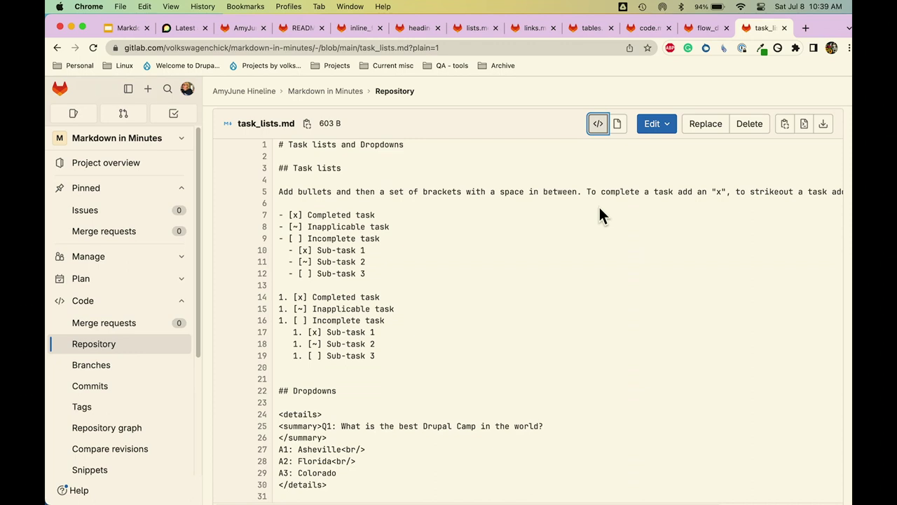
- Review the source of README.md, and open Drupal-README.md from the project's file list to read its rendered sections from beginning to end
click(303, 29)
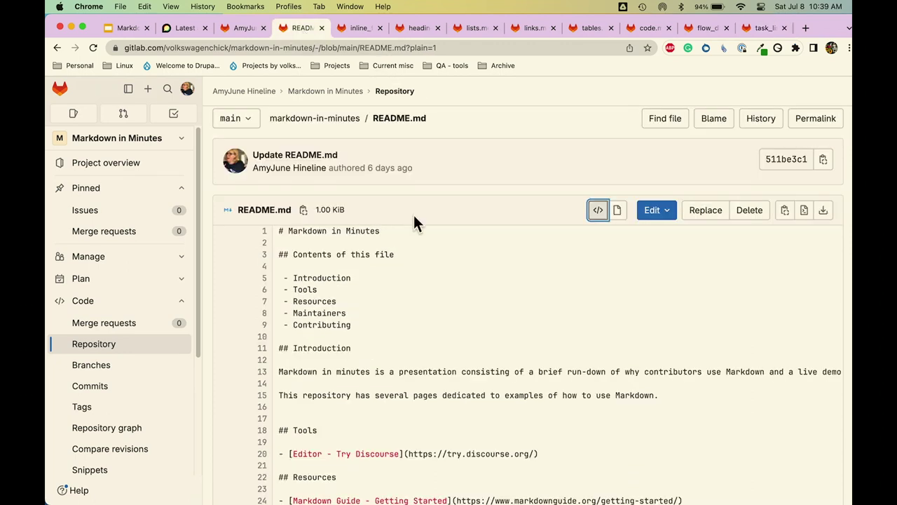
scroll(427, 284, down, 1)
click(244, 32)
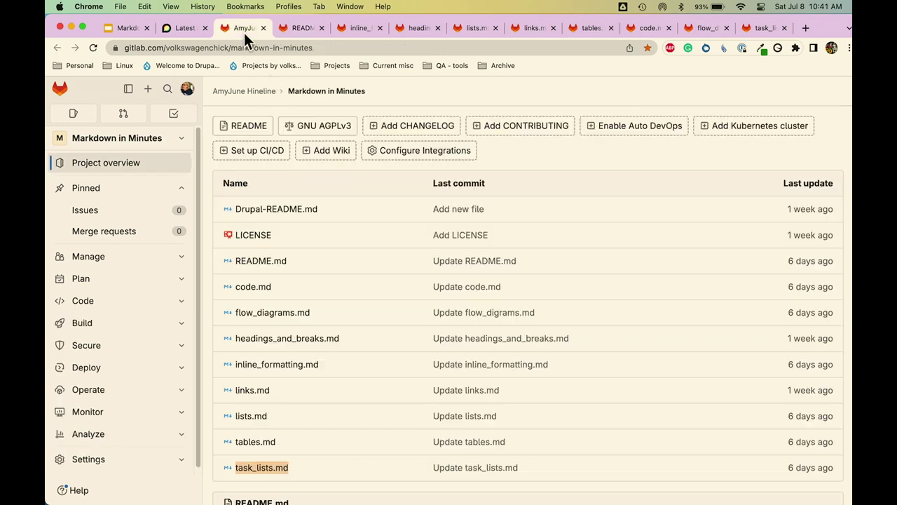
click(307, 214)
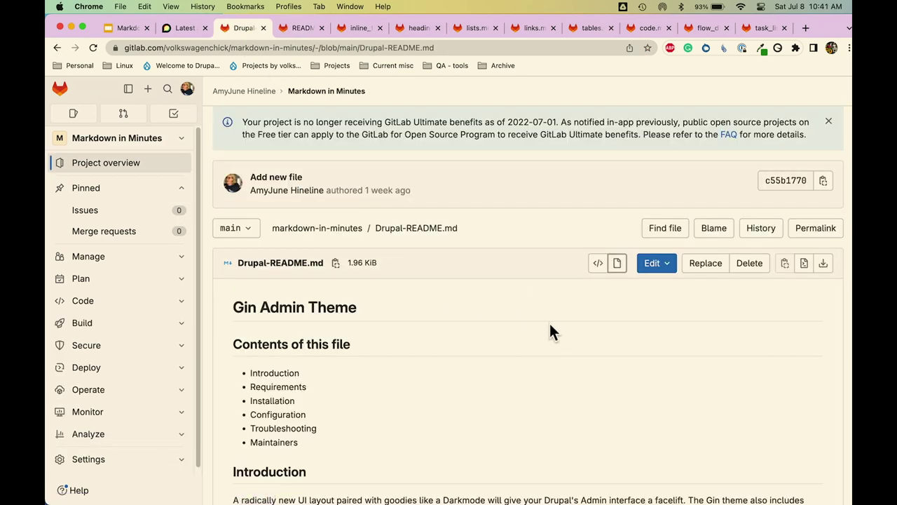
scroll(549, 324, down, 2)
scroll(549, 324, down, 3)
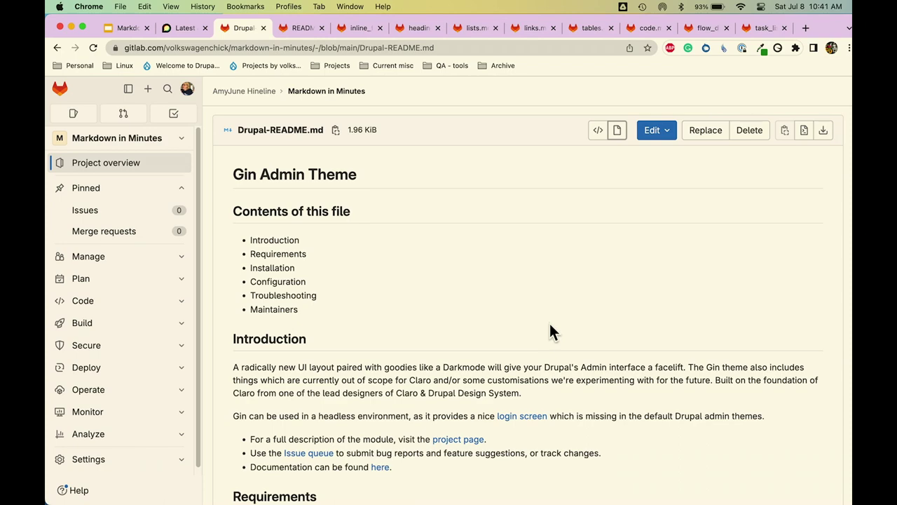
scroll(550, 326, down, 10)
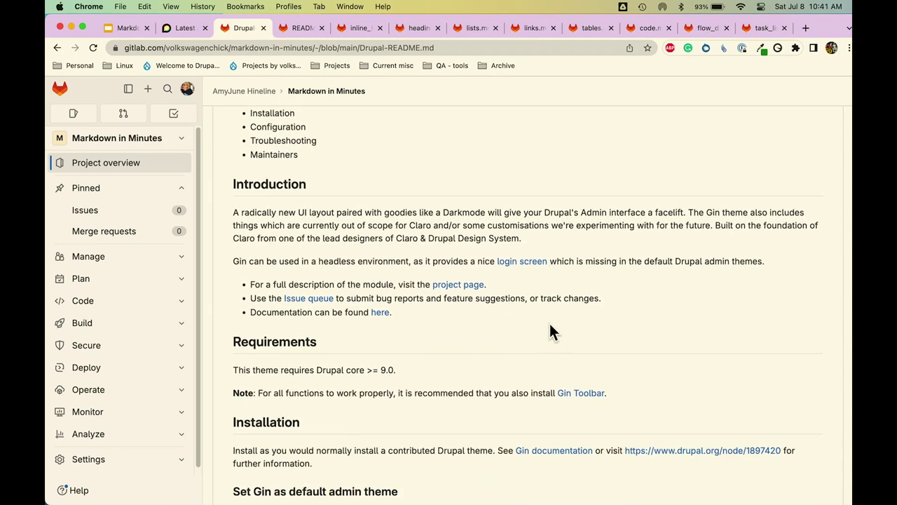
scroll(550, 326, down, 2)
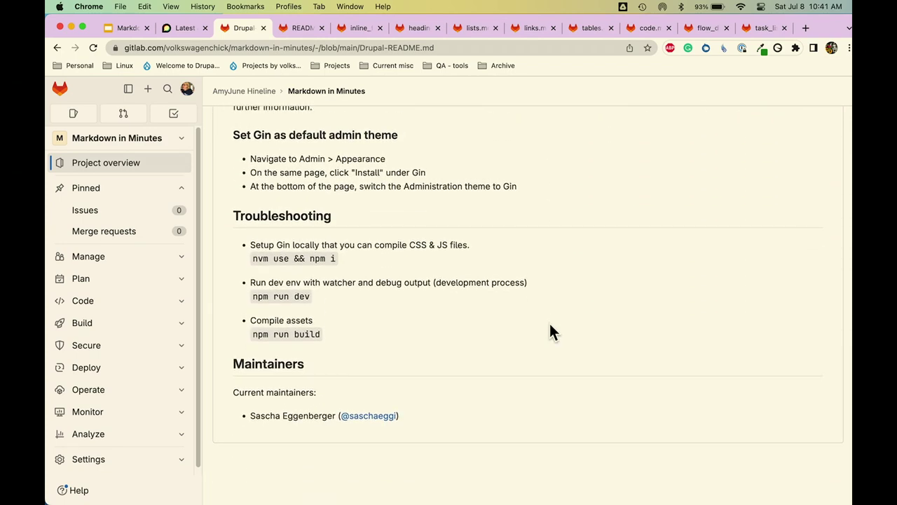
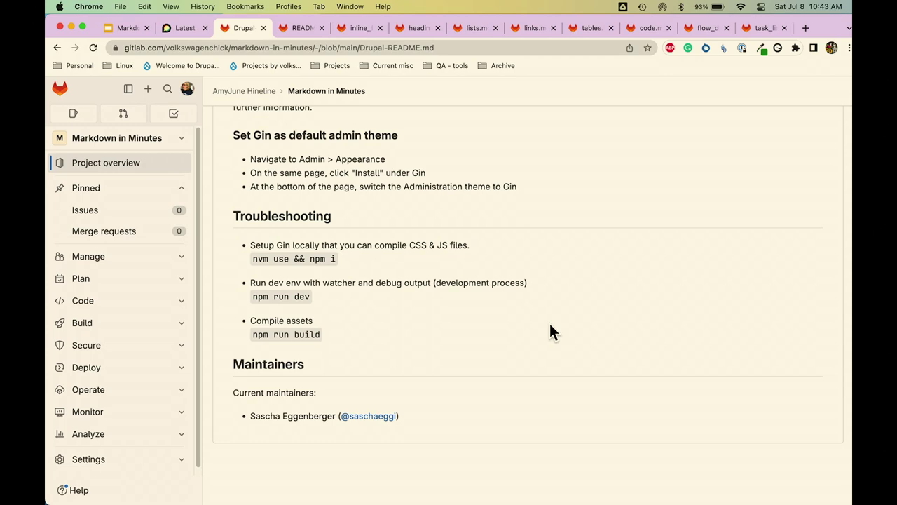
scroll(549, 331, up, 10)
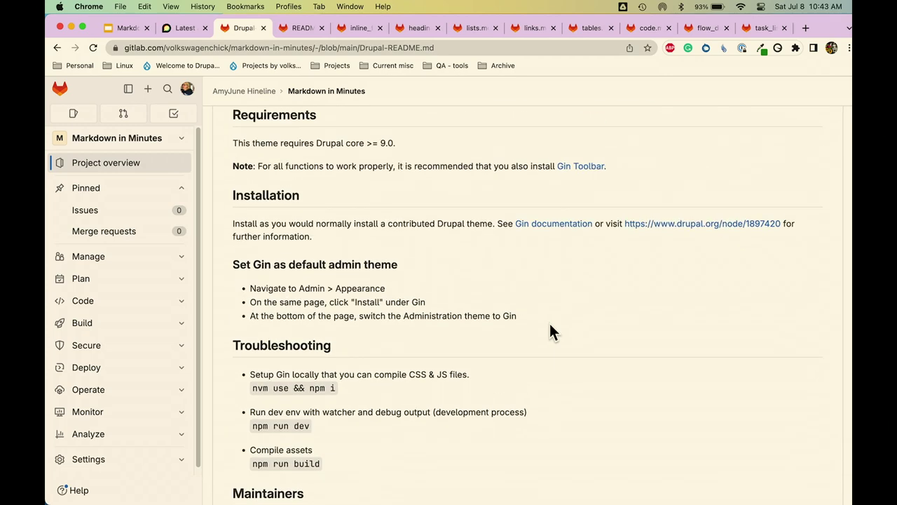
scroll(550, 331, up, 10)
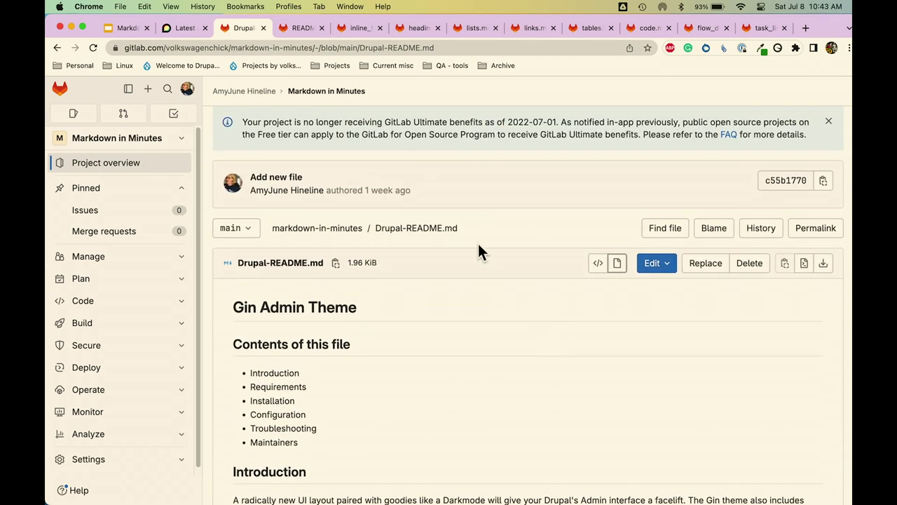
- Revisit the formatting draft in Discourse, and view the rendered tables.md, flow_diagrams.md and task_lists.md in GitLab
click(183, 28)
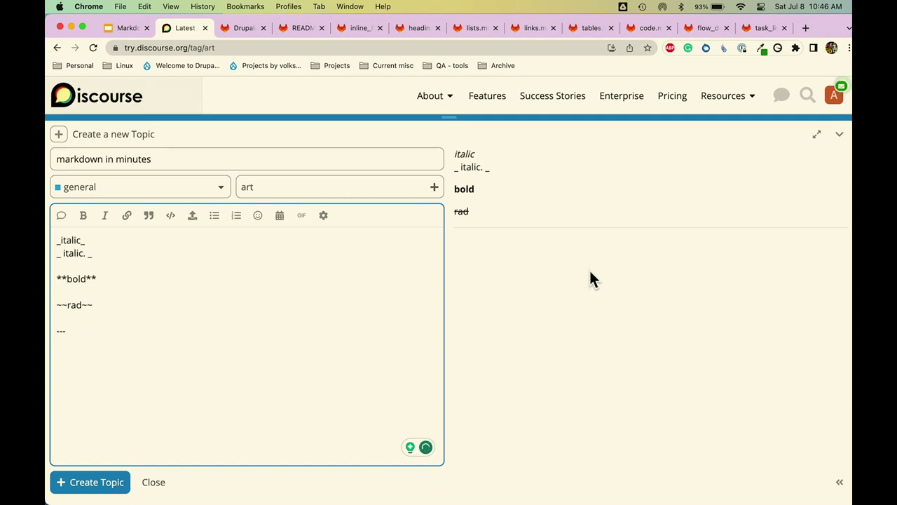
click(589, 32)
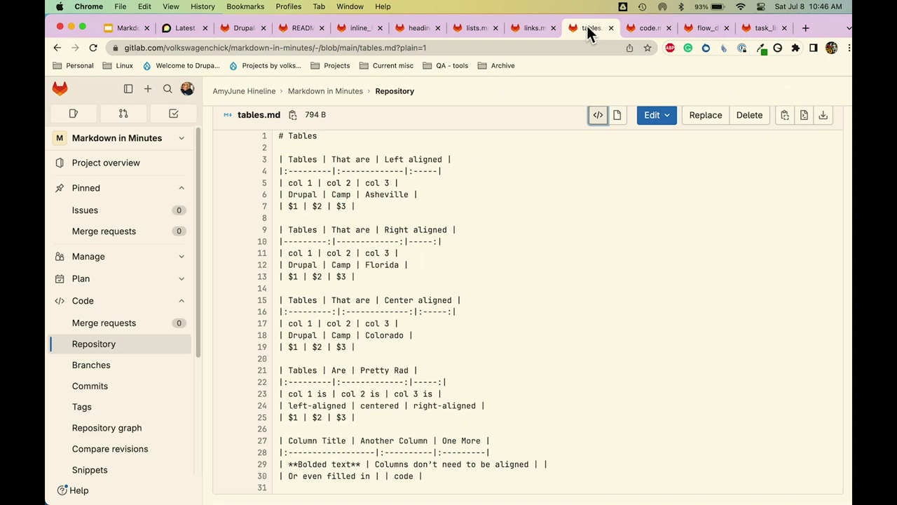
click(619, 121)
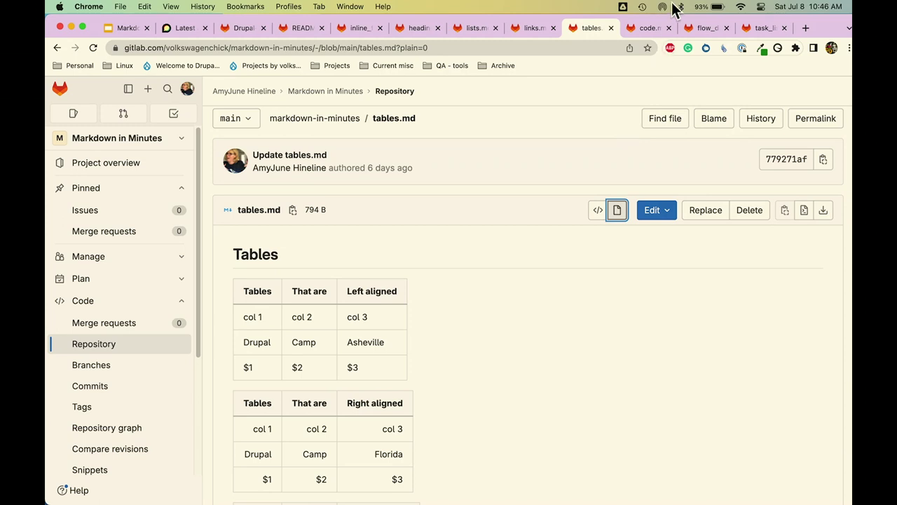
click(707, 28)
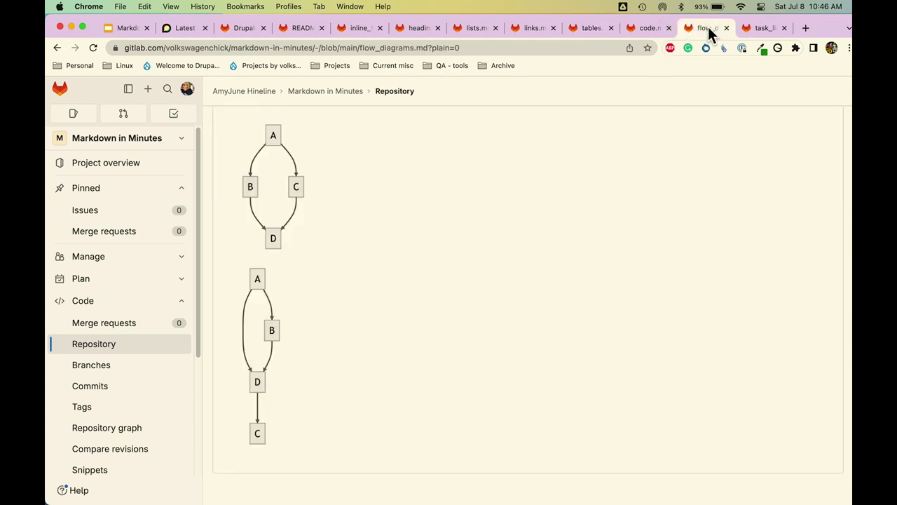
click(751, 27)
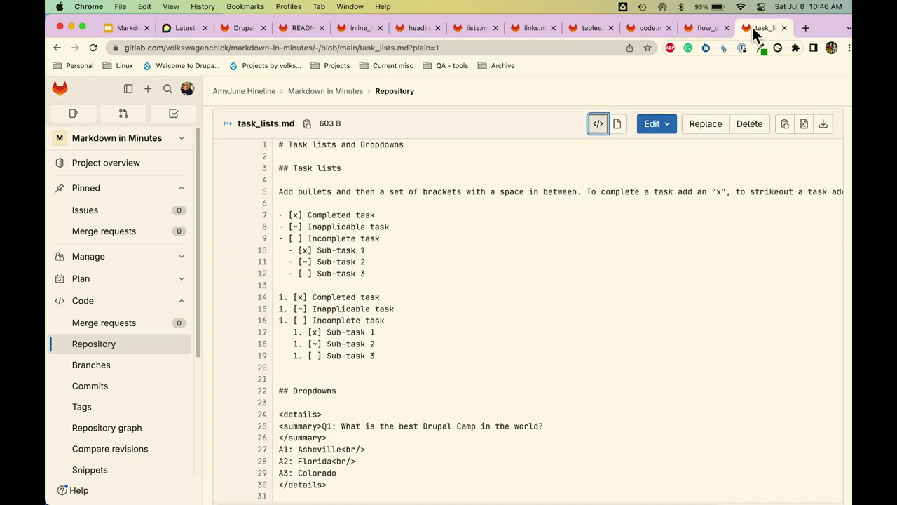
click(617, 123)
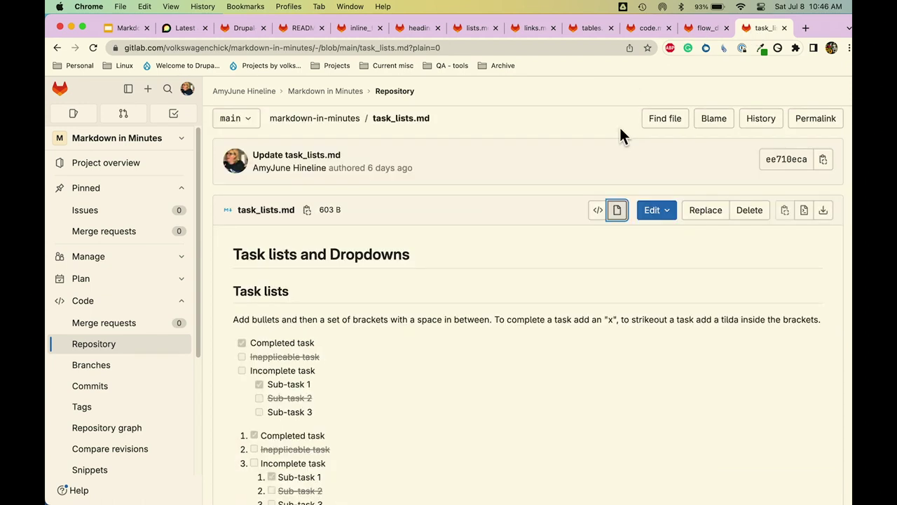